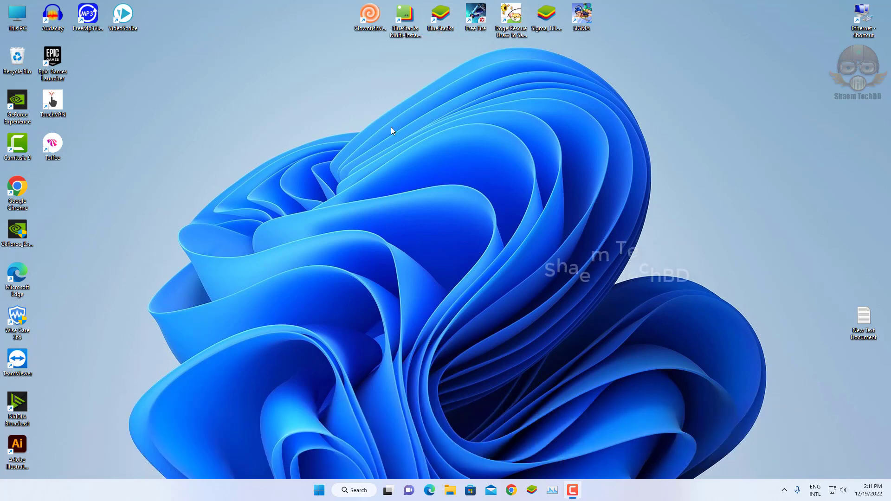
Open the installed apps list in Windows Settings and look through it for unnecessary apps, checking the options for Epic Online Services
{"action": "left_click", "coordinate": [318, 491]}
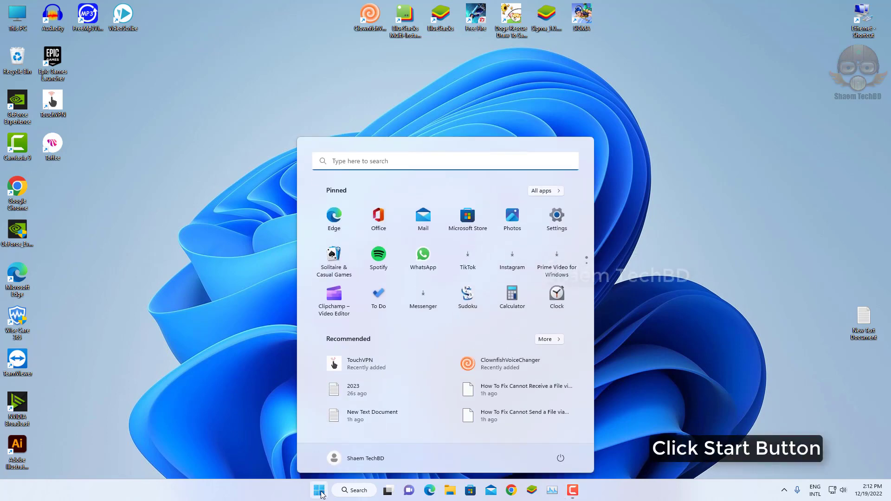
{"action": "left_click", "coordinate": [557, 219]}
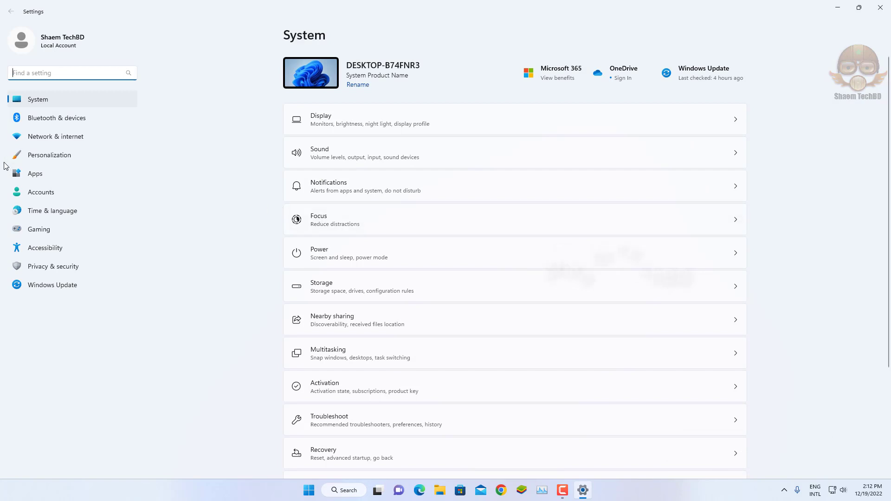
{"action": "left_click", "coordinate": [37, 175]}
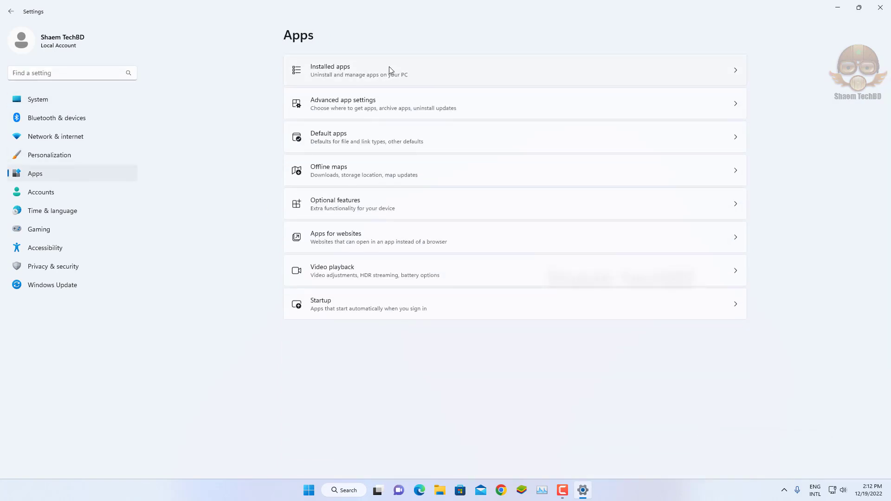
{"action": "left_click", "coordinate": [340, 75]}
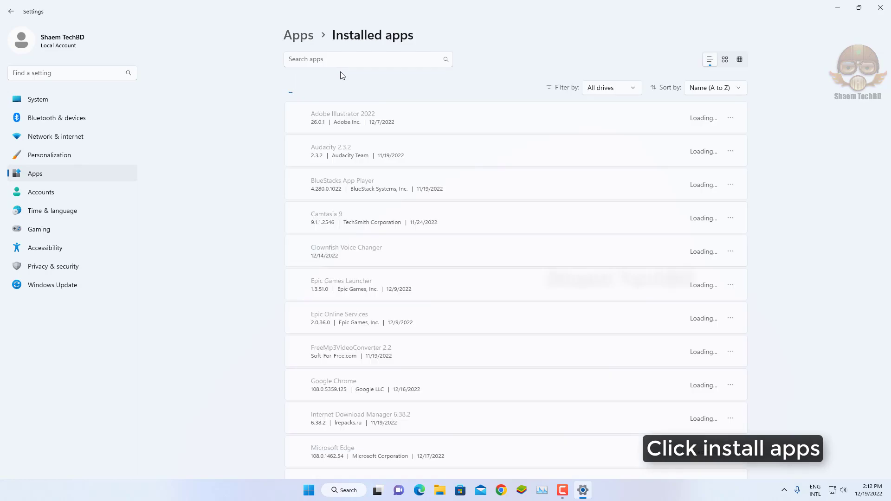
{"action": "scroll", "coordinate": [575, 273], "scroll_direction": "down", "scroll_amount": 3}
{"action": "scroll", "coordinate": [577, 276], "scroll_direction": "down", "scroll_amount": 8}
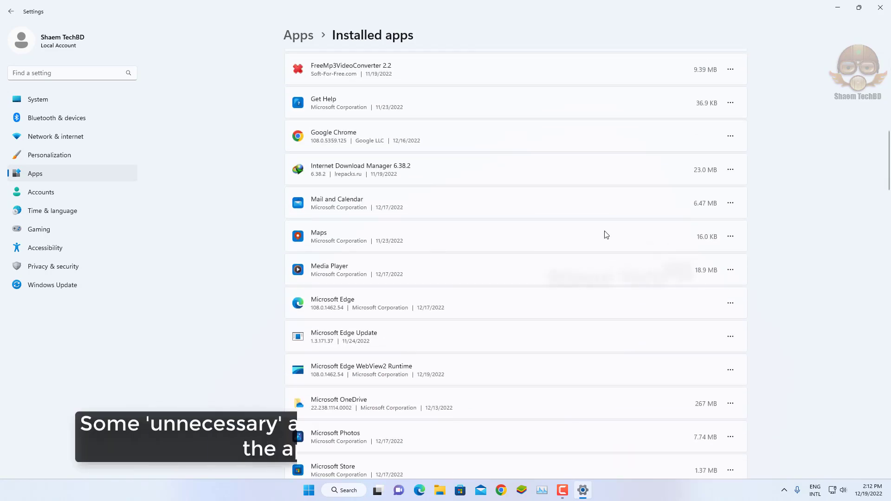
{"action": "scroll", "coordinate": [605, 235], "scroll_direction": "up", "scroll_amount": 3}
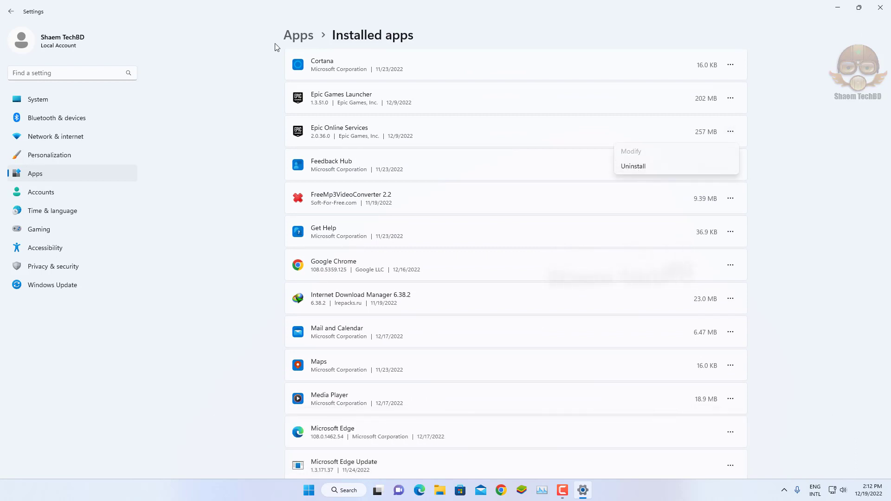
{"action": "left_click", "coordinate": [233, 73]}
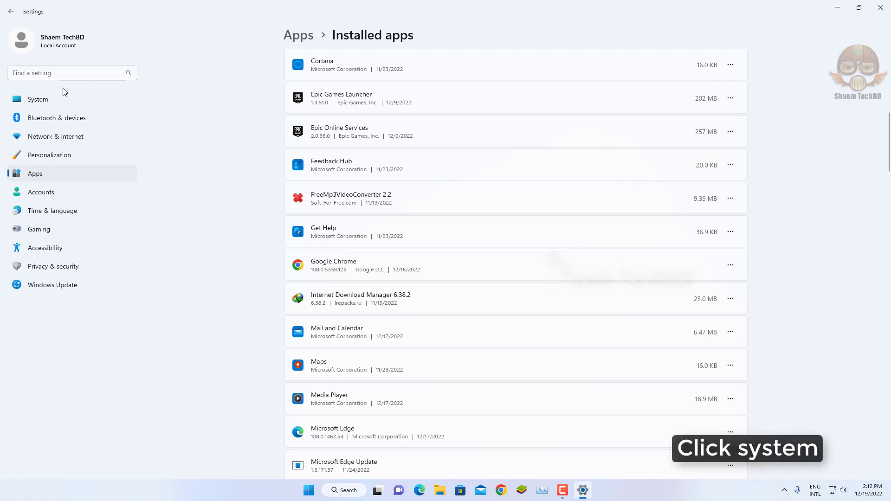
Go to the System settings, switch to the Gaming settings and open Game Mode
{"action": "left_click", "coordinate": [32, 102]}
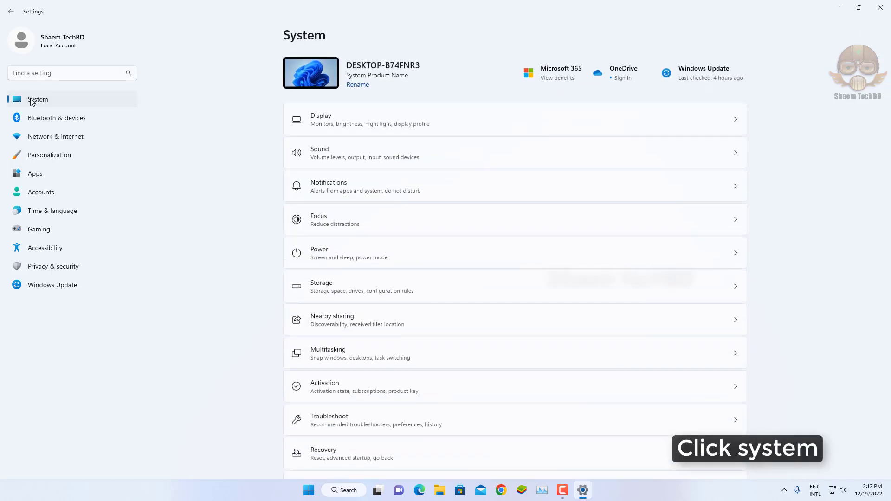
{"action": "left_click", "coordinate": [39, 230]}
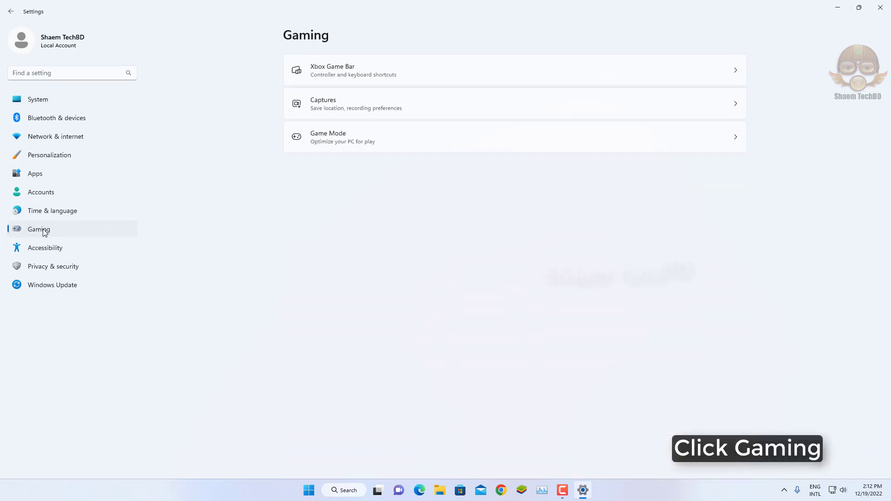
{"action": "left_click", "coordinate": [329, 139]}
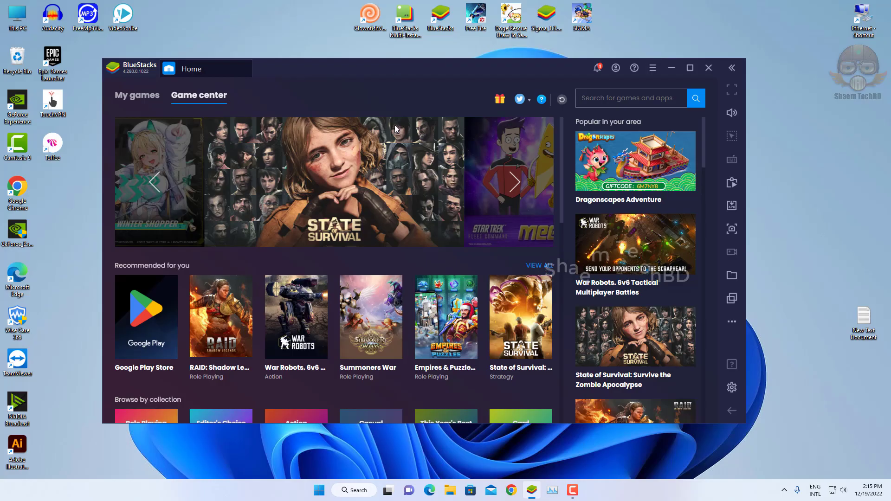
Find and open Control Panel through a search for "control", and display its items as large icons
{"action": "mouse_move", "coordinate": [386, 328]}
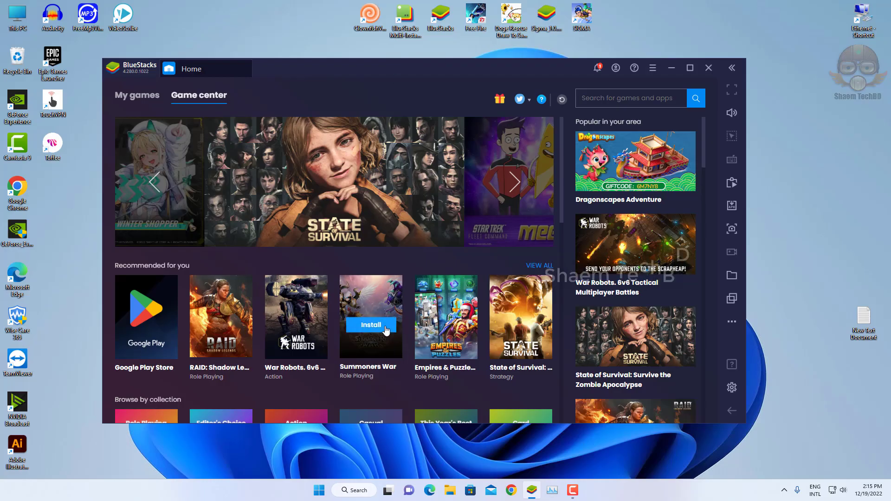
{"action": "left_click", "coordinate": [318, 491]}
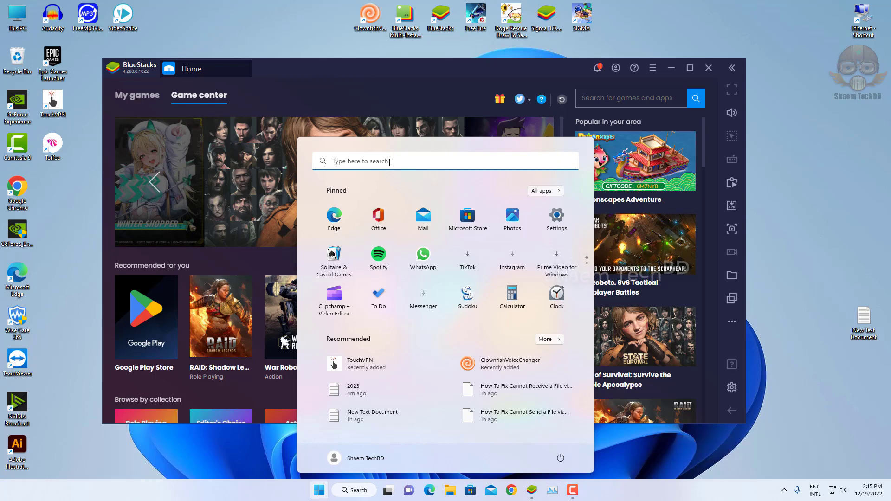
{"action": "left_click", "coordinate": [390, 162]}
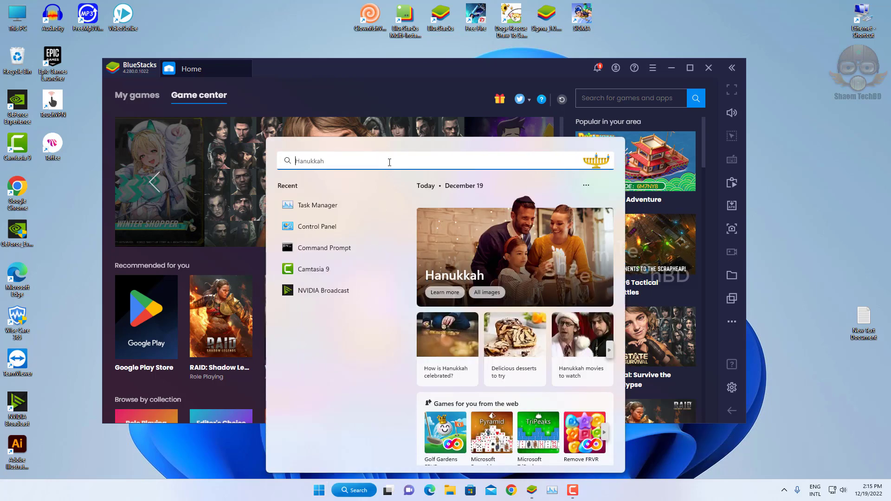
{"action": "type", "text": "control"}
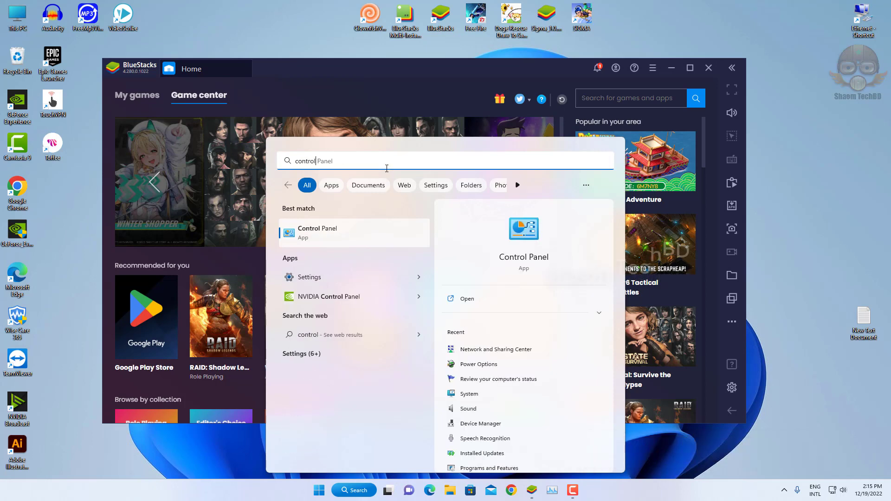
{"action": "key", "text": "Tab"}
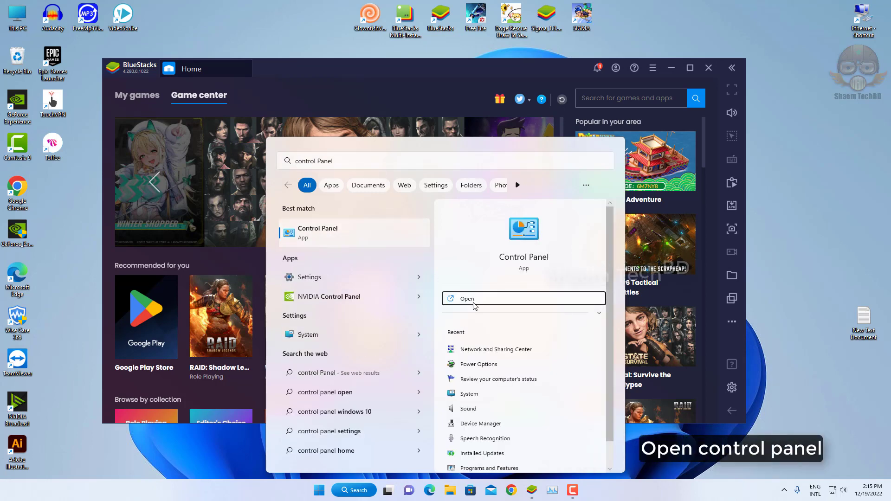
{"action": "key", "text": "Return"}
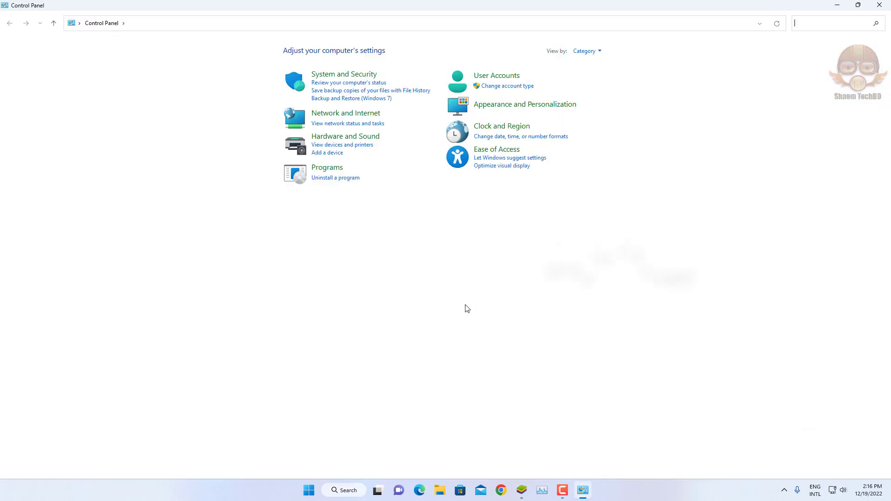
{"action": "left_click", "coordinate": [593, 52]}
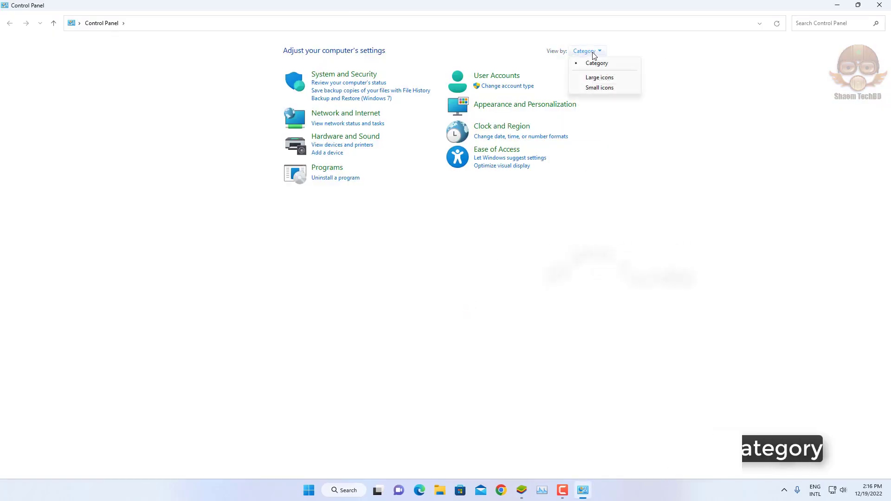
{"action": "left_click", "coordinate": [604, 81]}
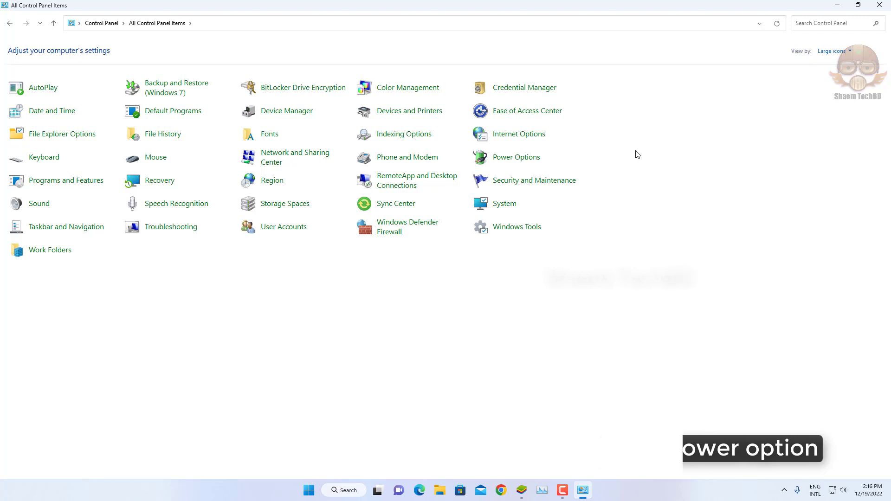
Open the advanced power settings of the High performance power plan
{"action": "left_click", "coordinate": [514, 163]}
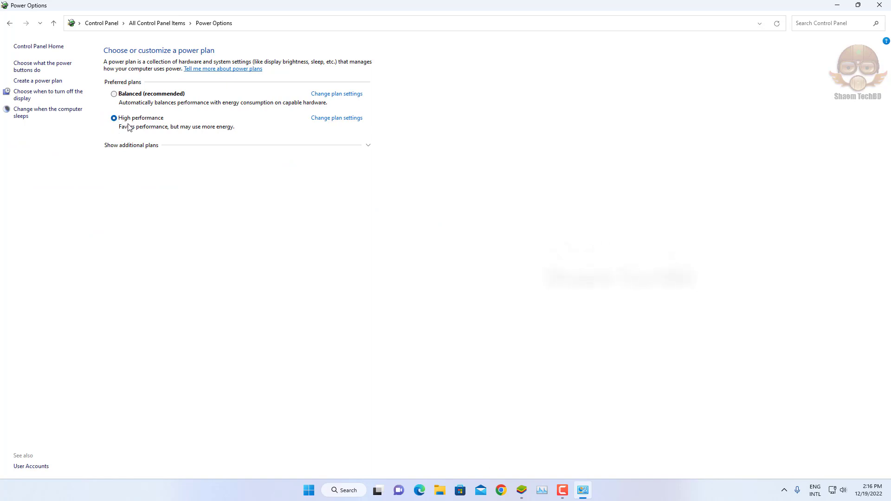
{"action": "left_click", "coordinate": [324, 120]}
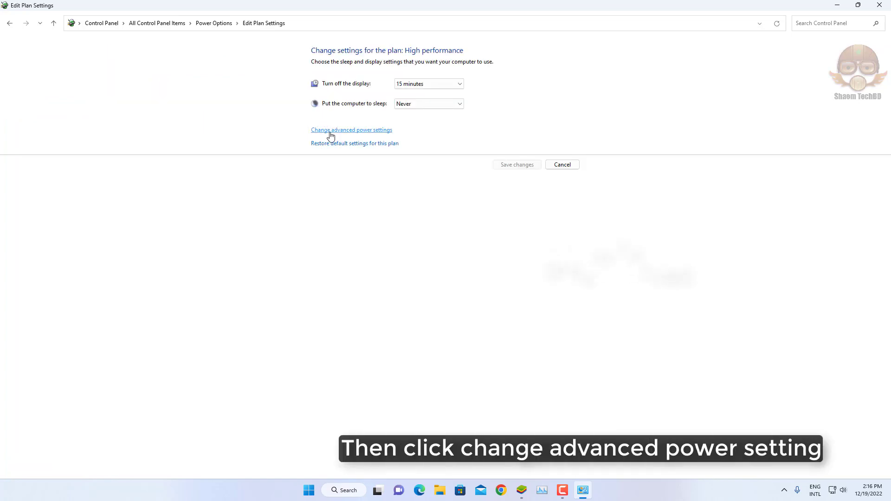
{"action": "left_click", "coordinate": [361, 133]}
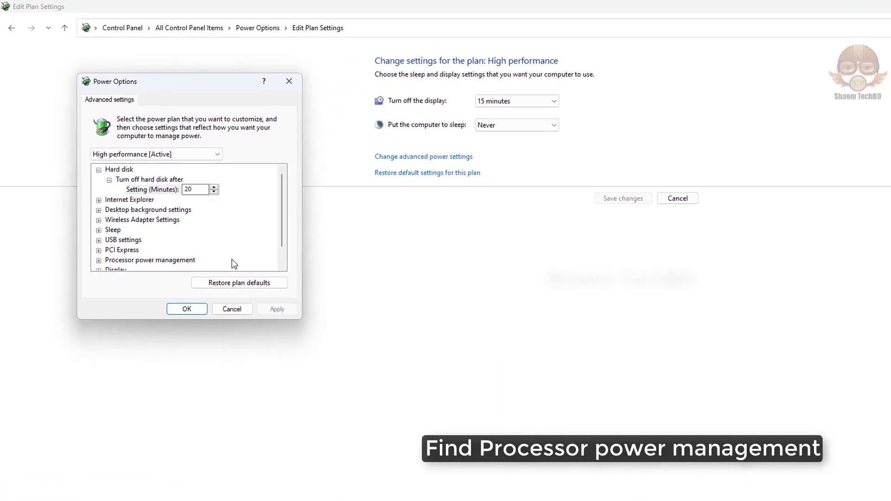
Check the minimum and maximum processor state under Processor power management, accept the advanced settings and leave the plan settings
{"action": "scroll", "coordinate": [207, 241], "scroll_direction": "down", "scroll_amount": 1}
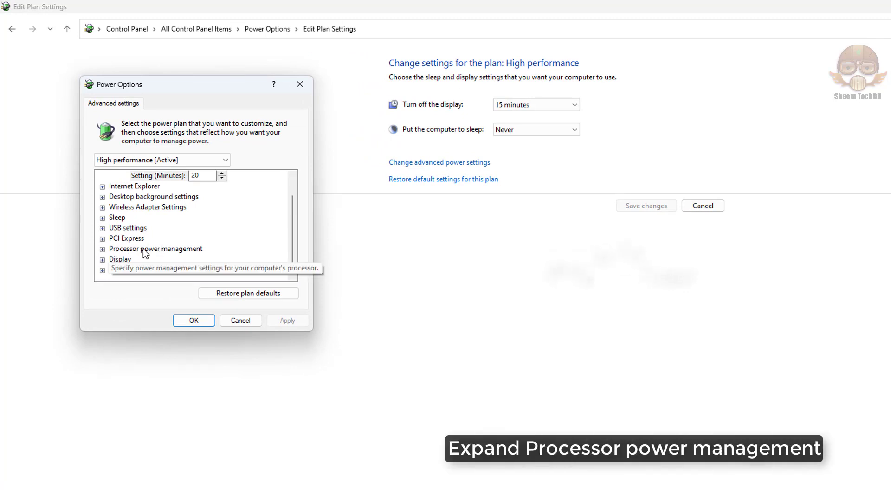
{"action": "left_click", "coordinate": [102, 249]}
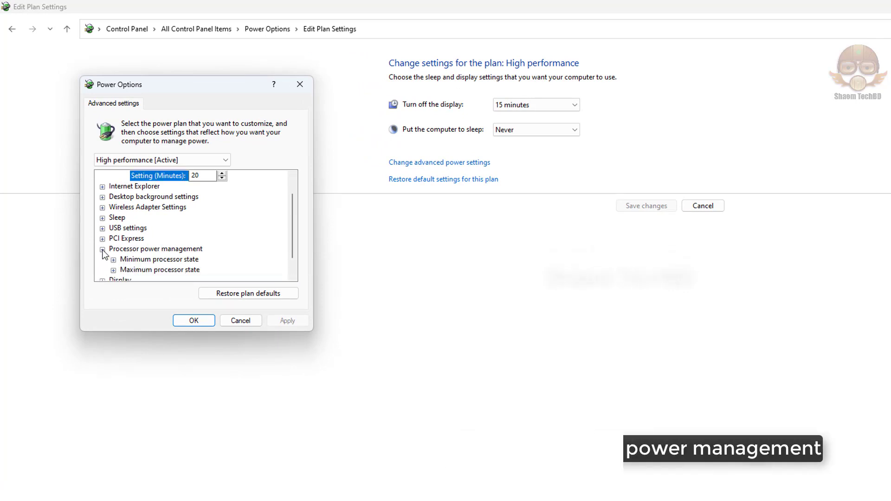
{"action": "scroll", "coordinate": [207, 267], "scroll_direction": "down", "scroll_amount": 1}
{"action": "left_click", "coordinate": [113, 239]}
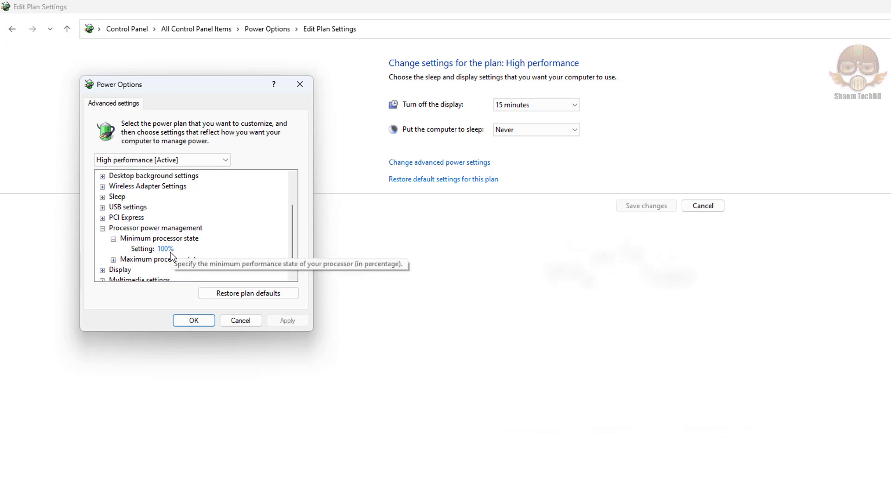
{"action": "left_click", "coordinate": [114, 259]}
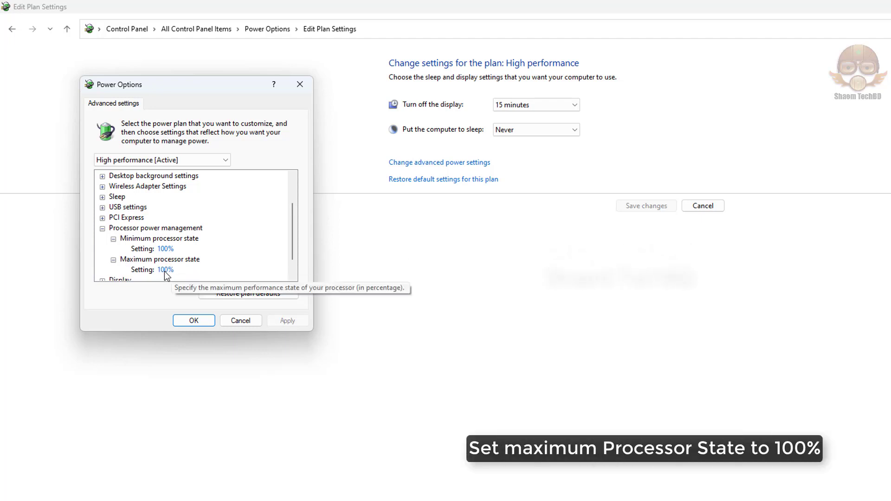
{"action": "left_click", "coordinate": [193, 320]}
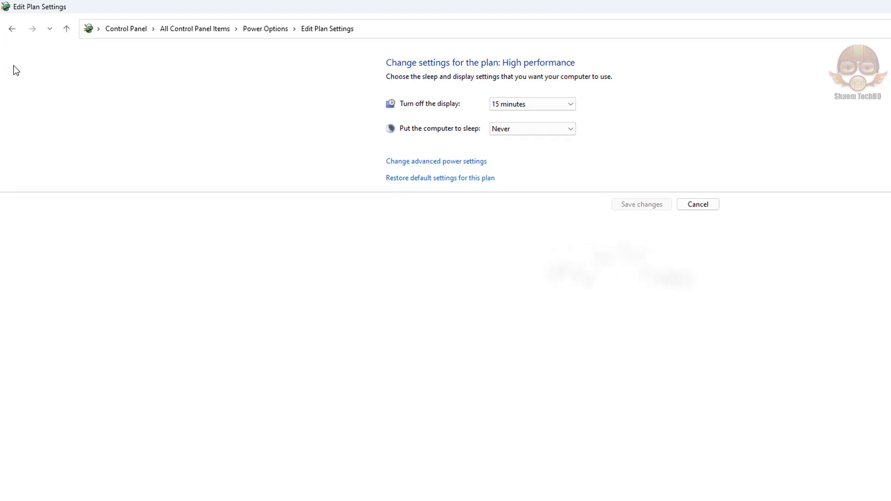
{"action": "left_click", "coordinate": [8, 26]}
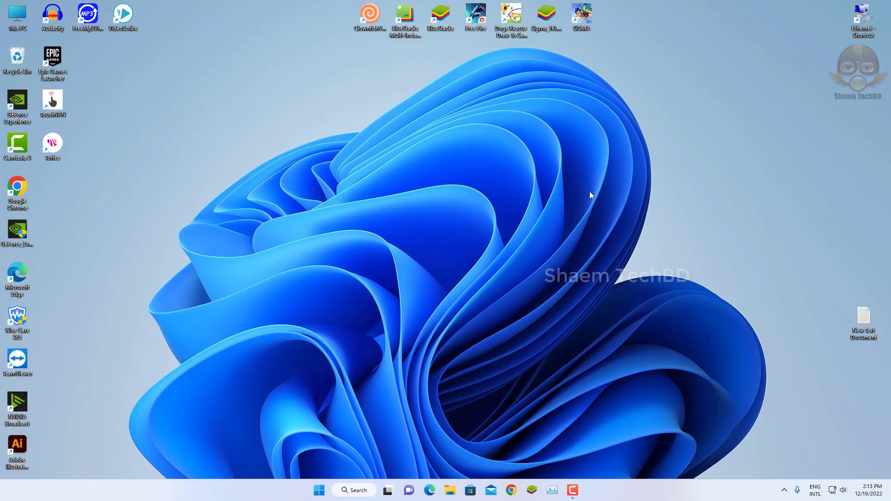
Find Task Manager through a search for "task", open it and maximize its window
{"action": "left_click", "coordinate": [319, 490]}
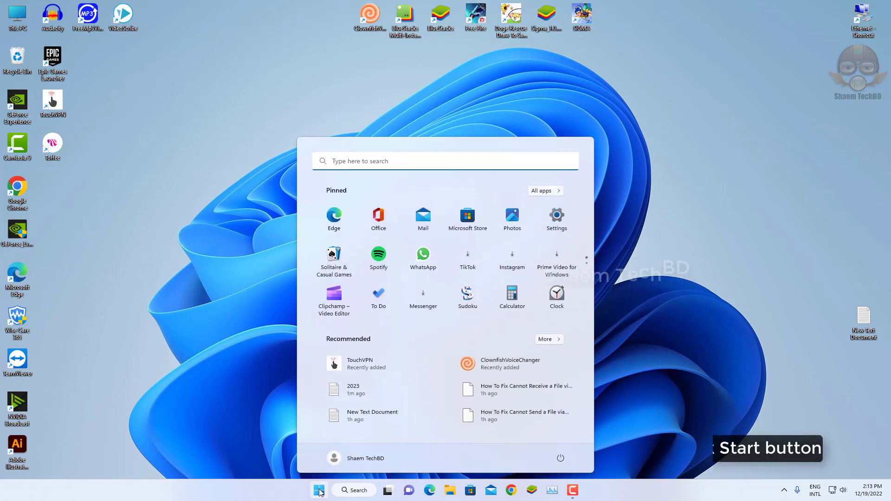
{"action": "left_click", "coordinate": [397, 161]}
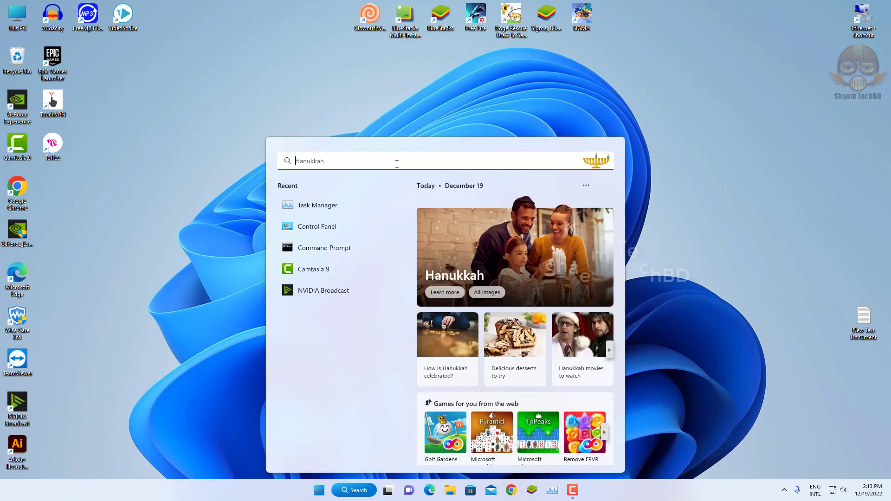
{"action": "type", "text": "task"}
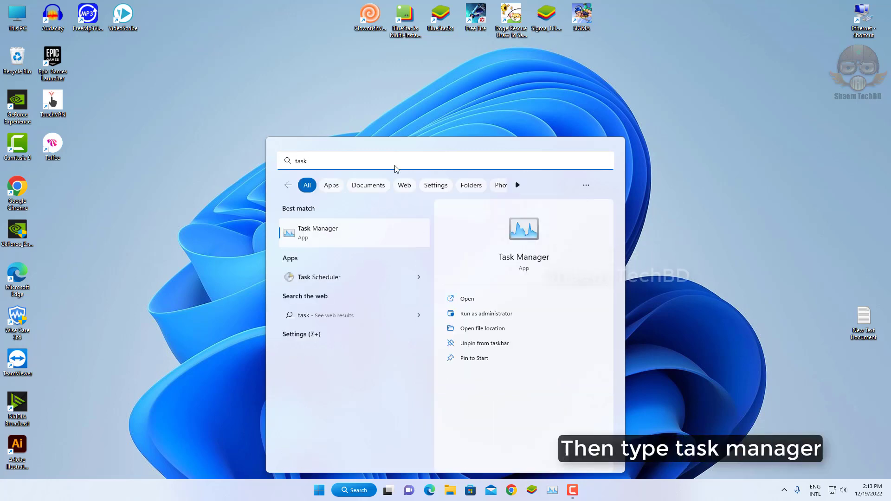
{"action": "left_click", "coordinate": [327, 238]}
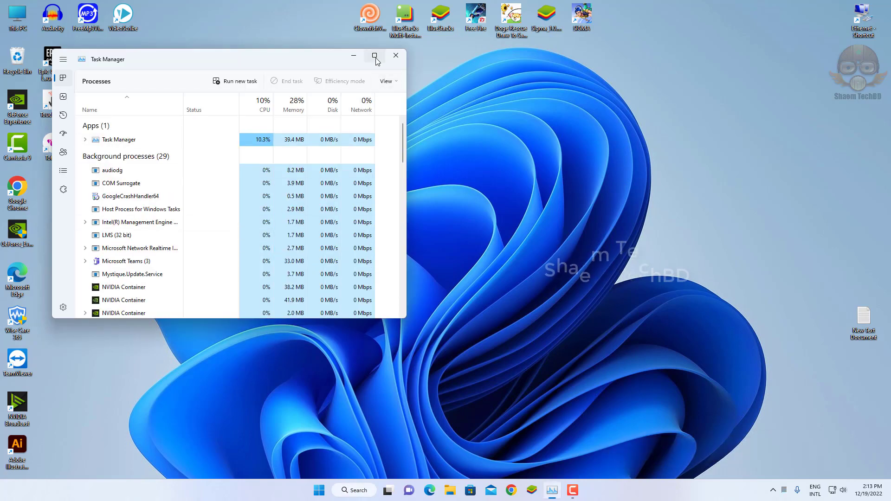
{"action": "left_click", "coordinate": [375, 55]}
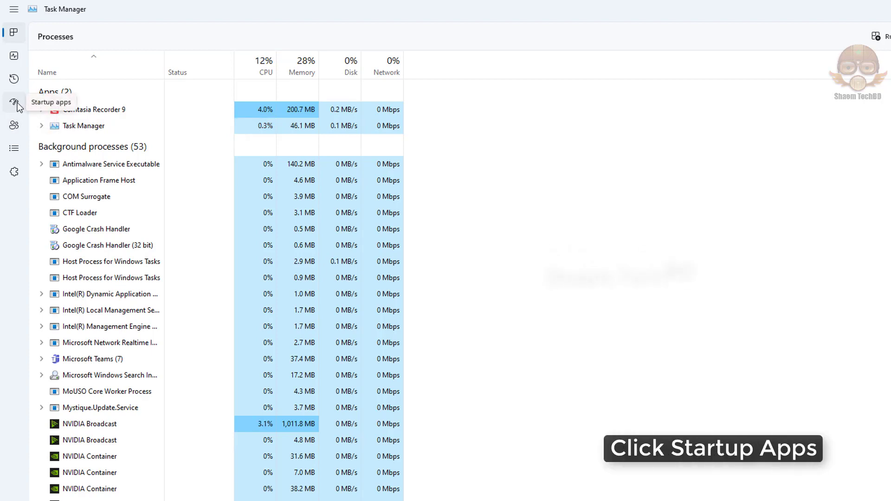
Show the startup apps in Task Manager and disable EpicGamesLauncher, IDMan and Microsoft Teams
{"action": "left_click", "coordinate": [16, 106]}
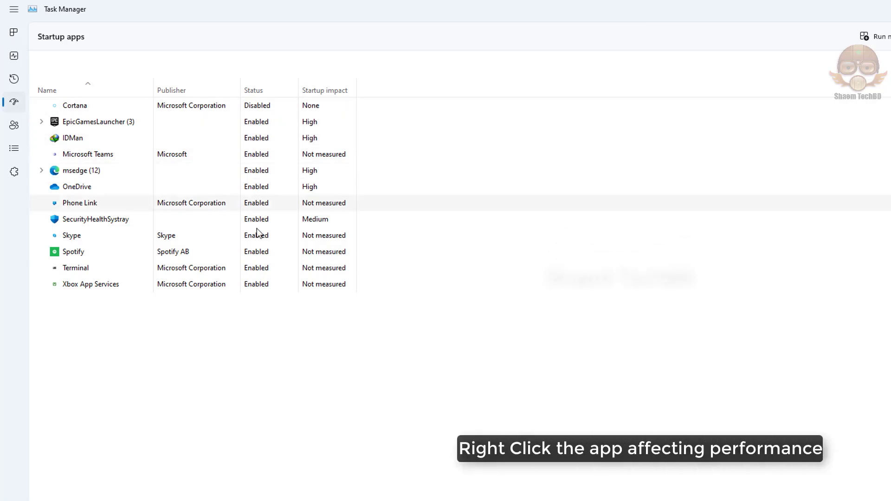
{"action": "right_click", "coordinate": [256, 125]}
{"action": "left_click", "coordinate": [285, 141]}
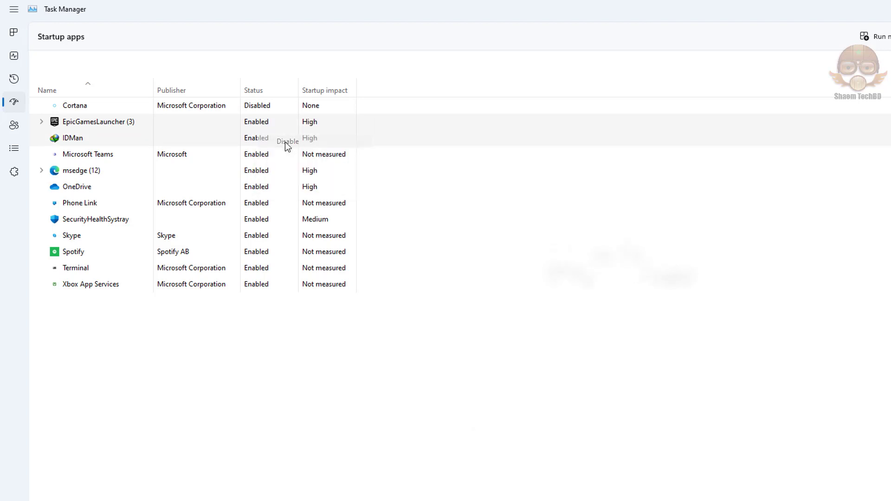
{"action": "right_click", "coordinate": [255, 138]}
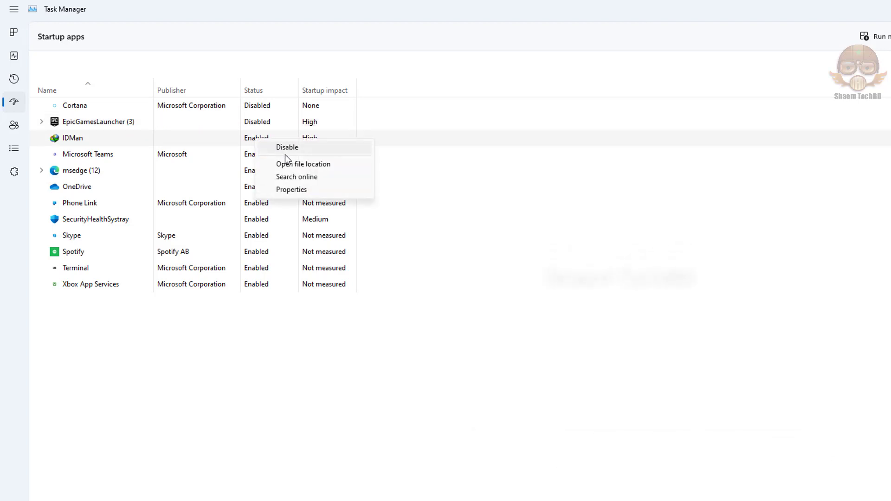
{"action": "left_click", "coordinate": [285, 150]}
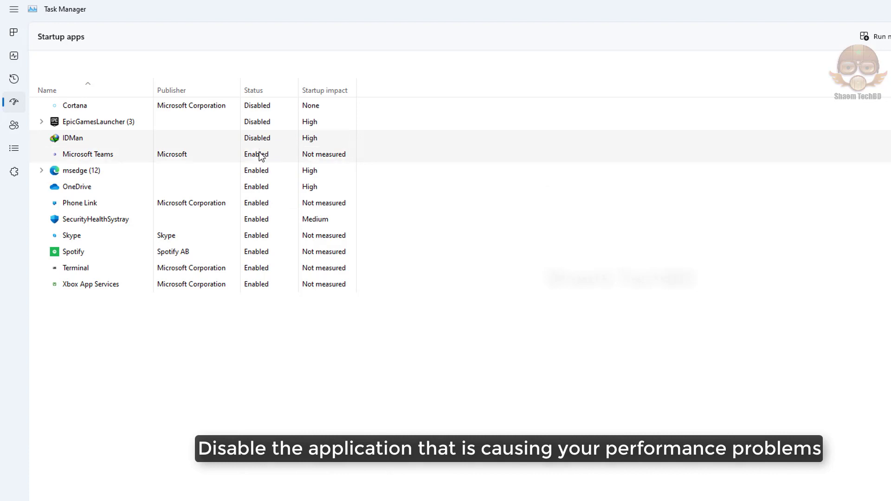
{"action": "right_click", "coordinate": [258, 154]}
{"action": "left_click", "coordinate": [275, 163]}
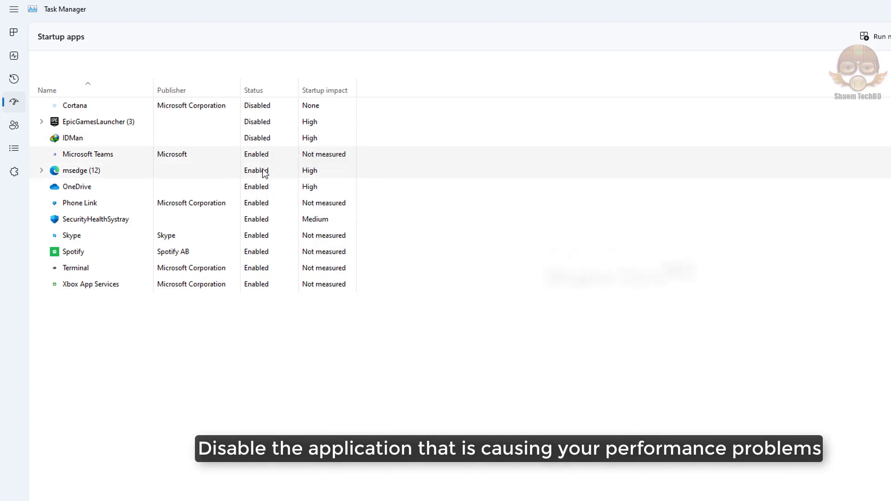
Disable msedge, OneDrive and Phone Link in the list of startup apps
{"action": "right_click", "coordinate": [257, 172]}
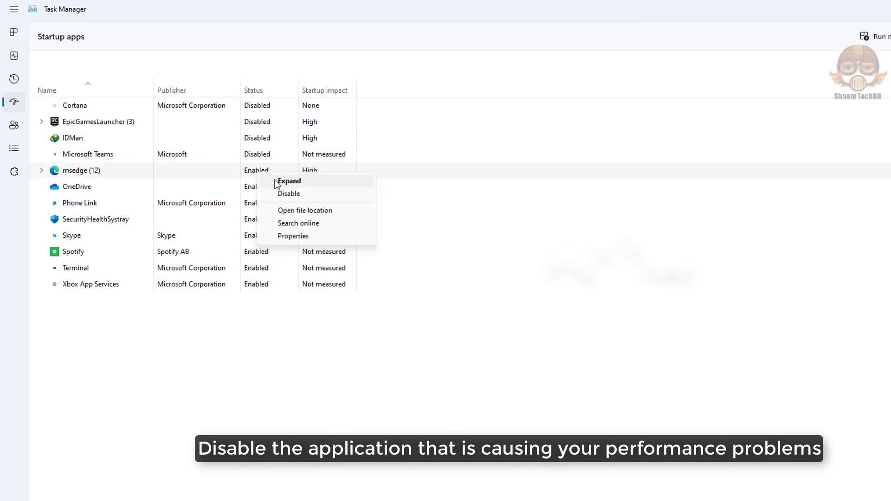
{"action": "left_click", "coordinate": [279, 194]}
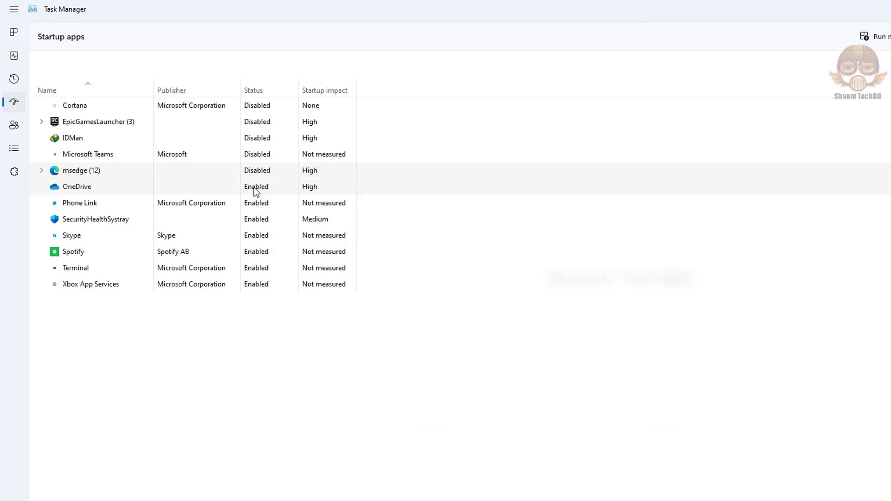
{"action": "right_click", "coordinate": [254, 188]}
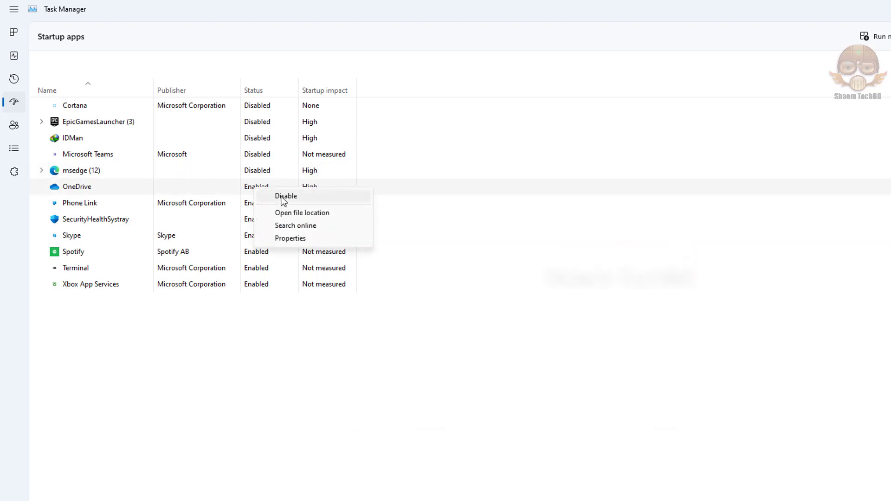
{"action": "left_click", "coordinate": [283, 198]}
{"action": "right_click", "coordinate": [250, 204]}
{"action": "left_click", "coordinate": [272, 213]}
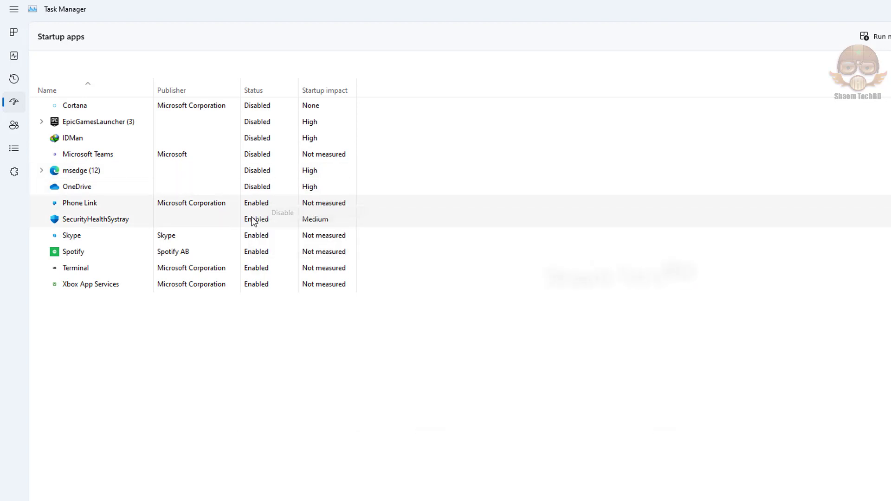
Disable the startup apps Skype, Spotify, Terminal and Xbox App Services, and close Task Manager
{"action": "right_click", "coordinate": [253, 242]}
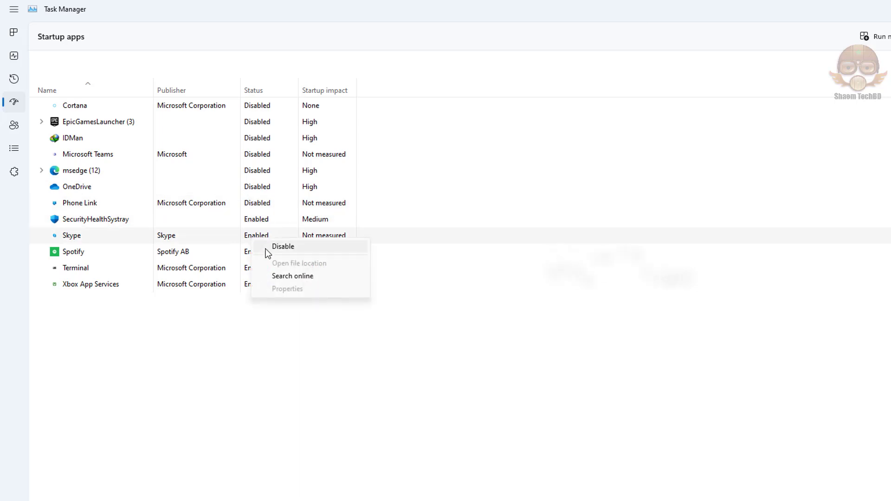
{"action": "left_click", "coordinate": [268, 249]}
{"action": "right_click", "coordinate": [252, 251]}
{"action": "left_click", "coordinate": [269, 260]}
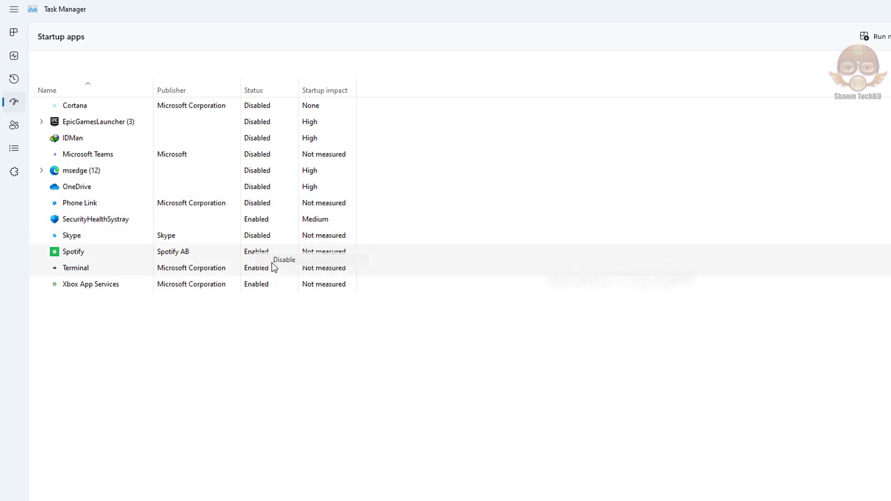
{"action": "right_click", "coordinate": [258, 270]}
{"action": "left_click", "coordinate": [289, 277]}
{"action": "right_click", "coordinate": [251, 285]}
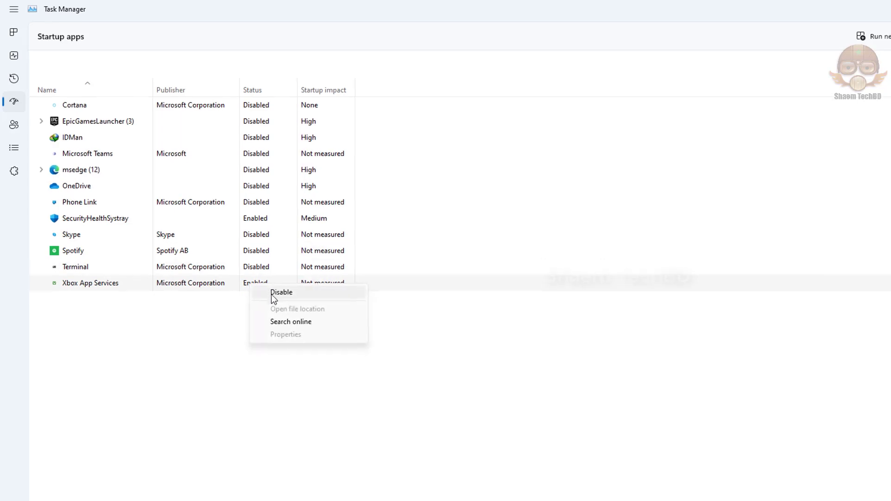
{"action": "key", "text": "Escape"}
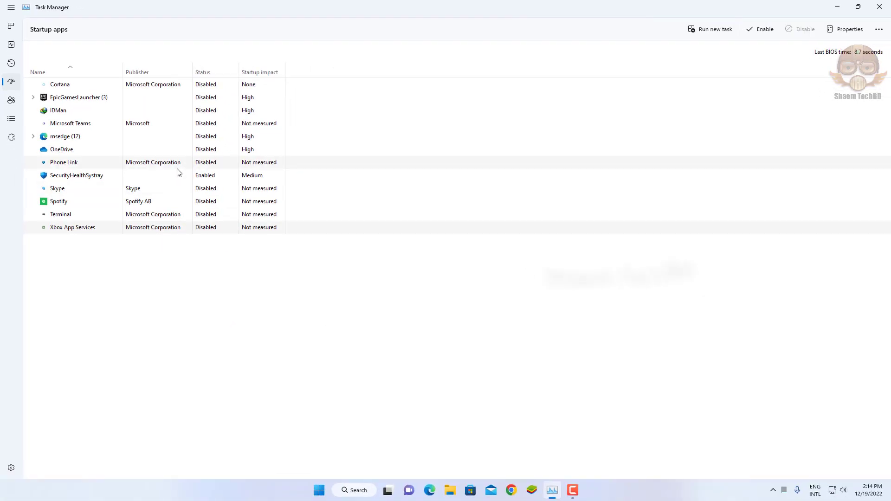
{"action": "left_click", "coordinate": [880, 6]}
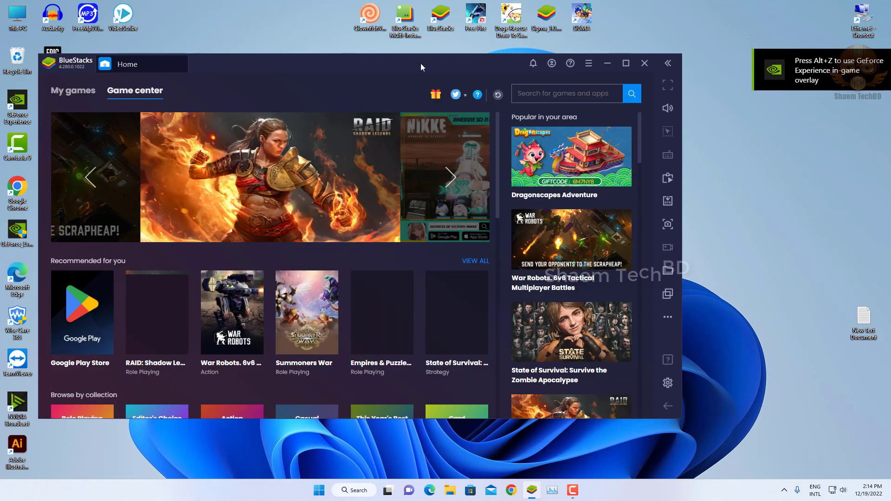
Switch to BlueStacks, check for updates on the About page of its settings, and close the settings
{"action": "left_click_drag", "start_coordinate": [420, 63], "coordinate": [484, 68]}
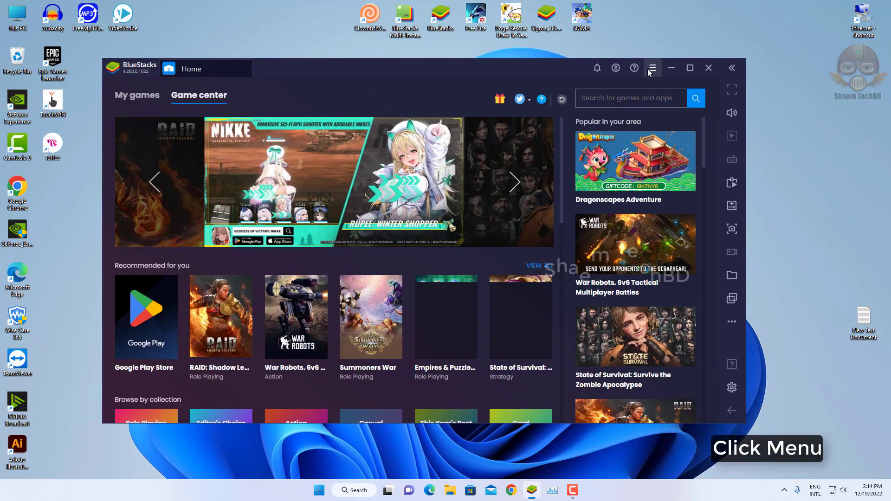
{"action": "left_click", "coordinate": [652, 69]}
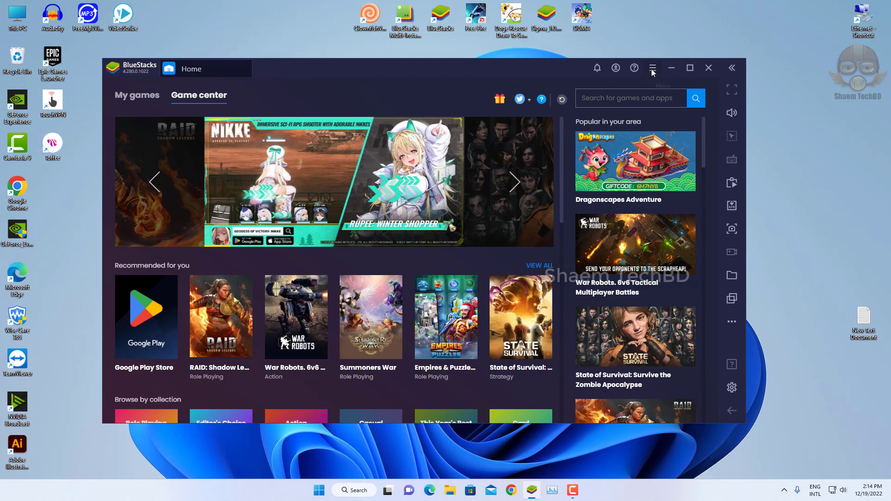
{"action": "left_click", "coordinate": [582, 92]}
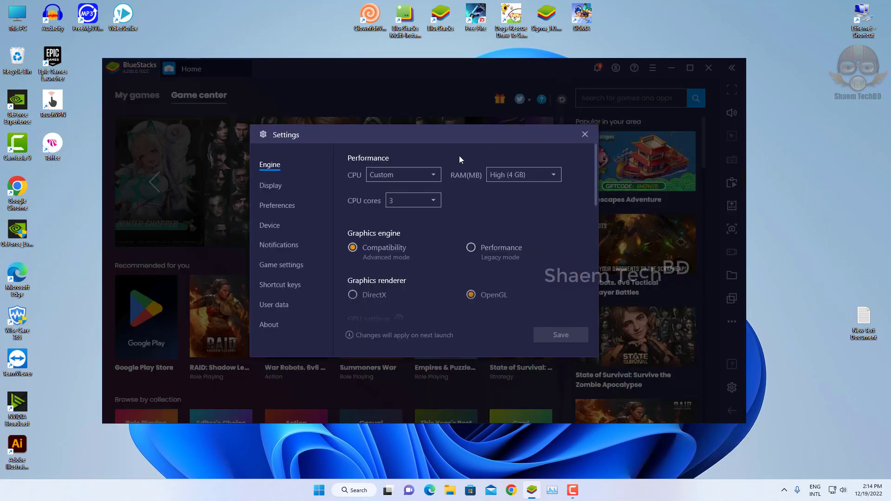
{"action": "left_click", "coordinate": [270, 325]}
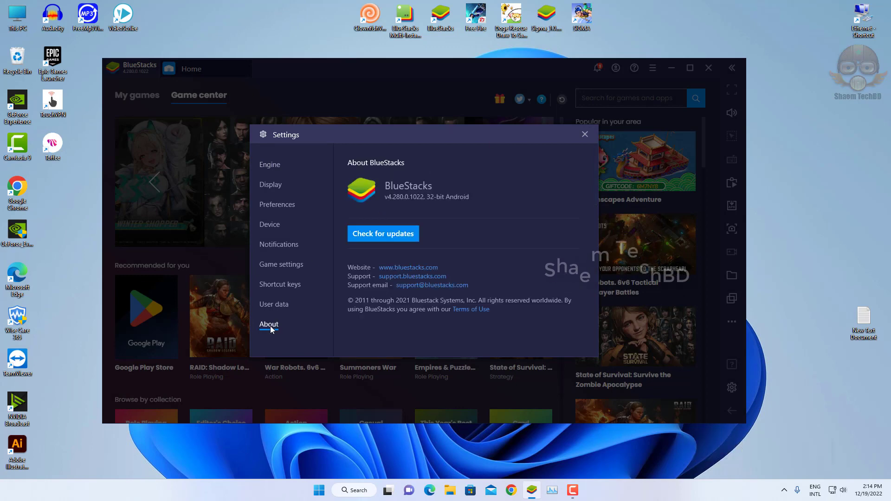
{"action": "left_click", "coordinate": [380, 235]}
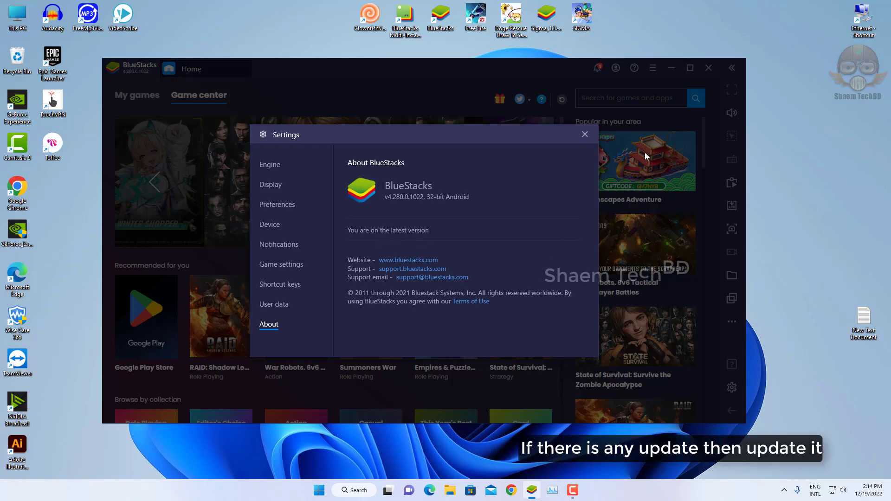
{"action": "left_click", "coordinate": [585, 135]}
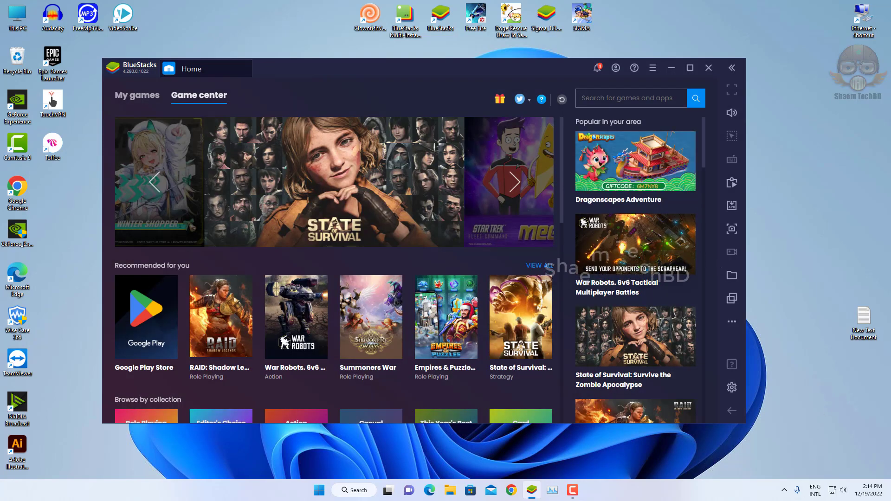
Find Task Manager through a search for "tas", open it and show the detailed process list
{"action": "left_click", "coordinate": [318, 491]}
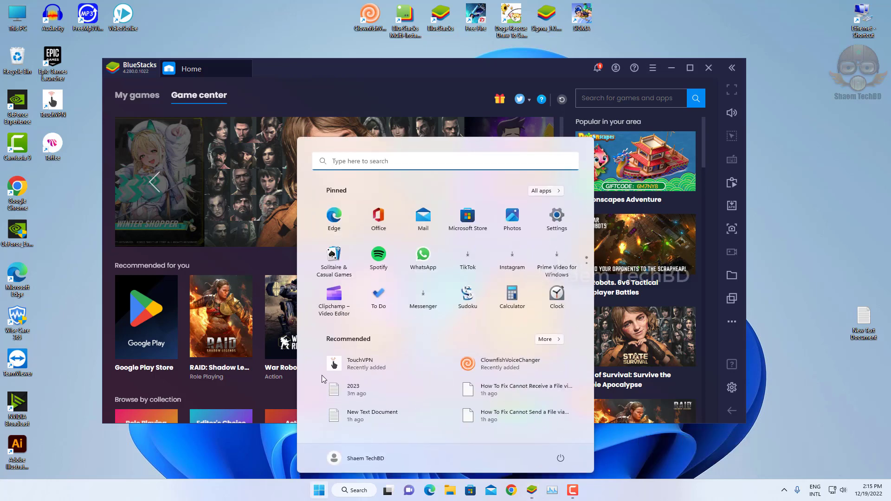
{"action": "left_click", "coordinate": [411, 159]}
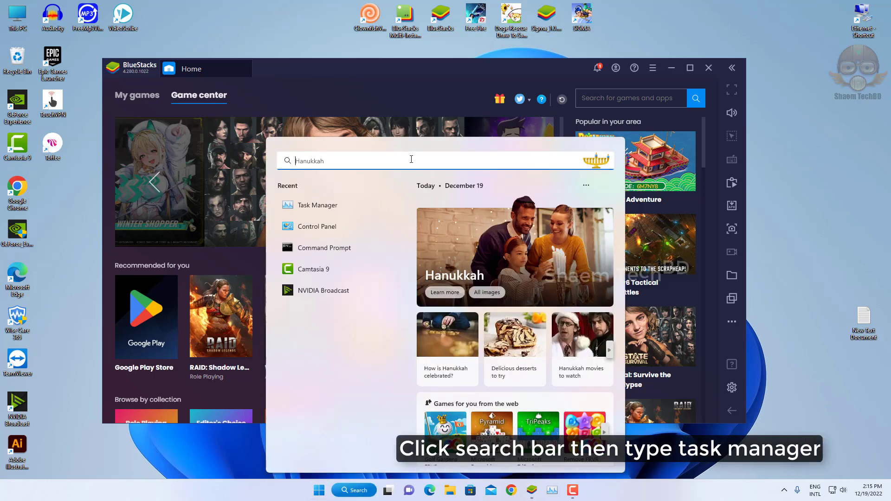
{"action": "type", "text": "tas"}
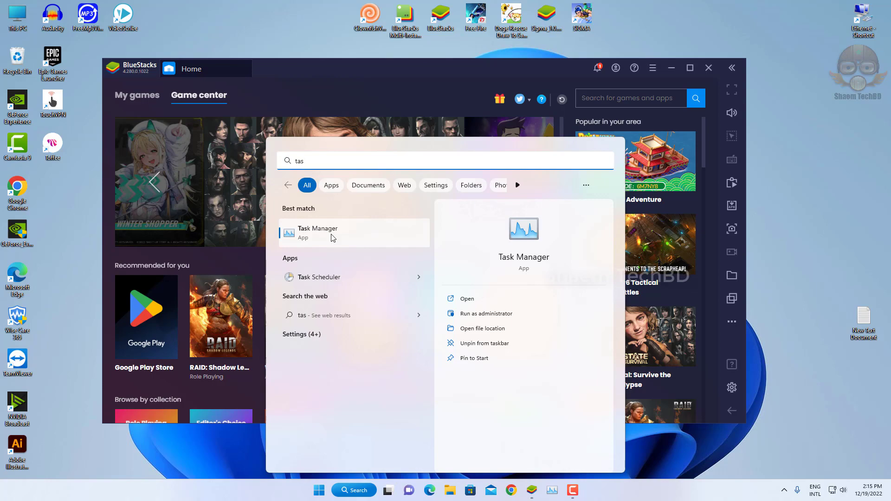
{"action": "left_click", "coordinate": [333, 238]}
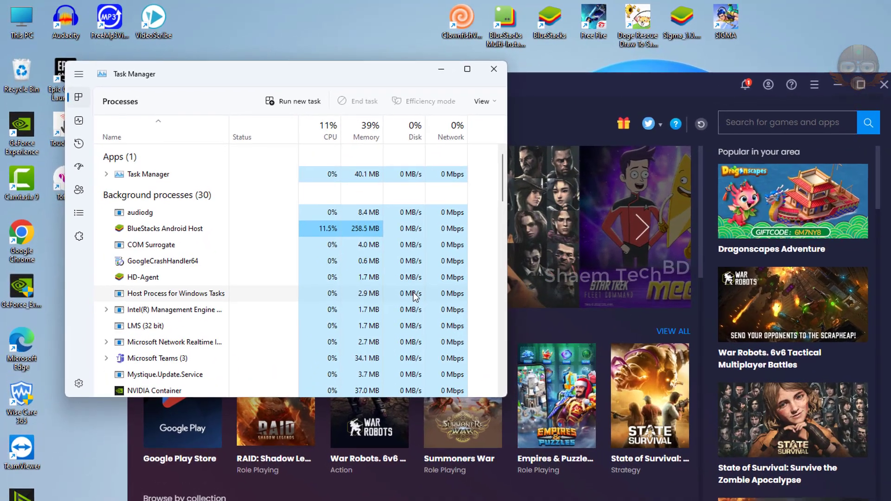
{"action": "left_click", "coordinate": [79, 214]}
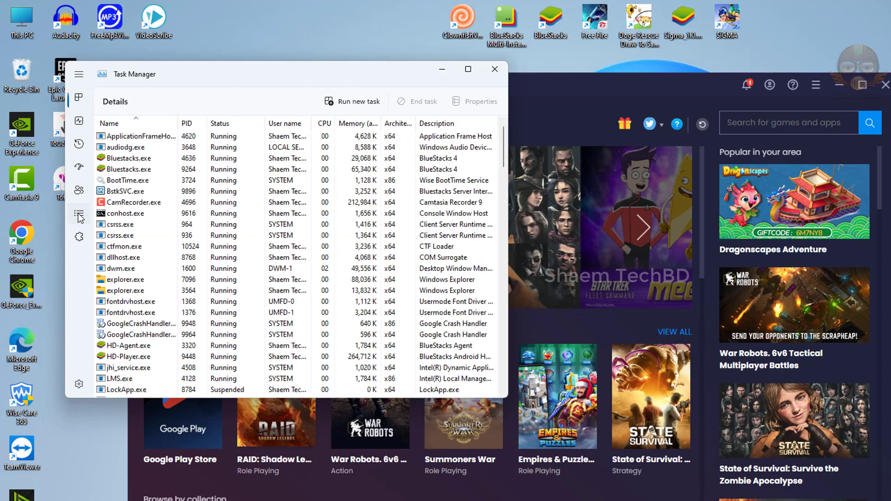
Set the priority of the first Bluestacks.exe process to High and accept the priority change
{"action": "right_click", "coordinate": [131, 159]}
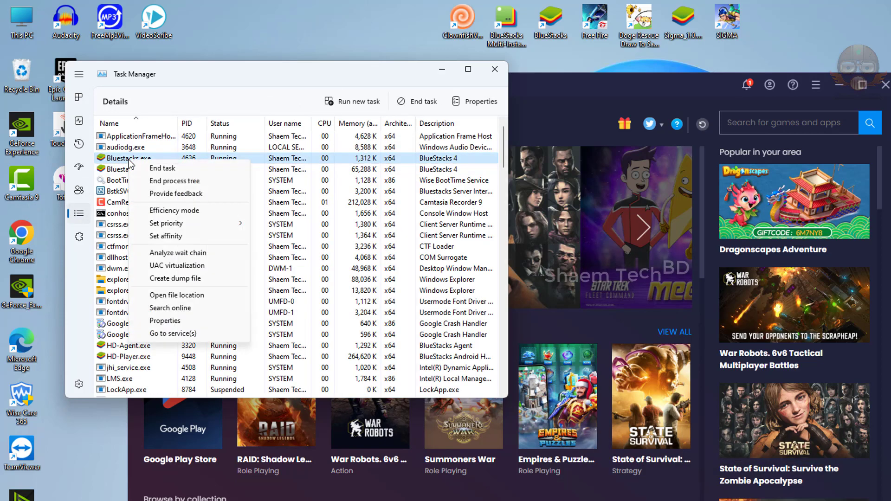
{"action": "mouse_move", "coordinate": [153, 224]}
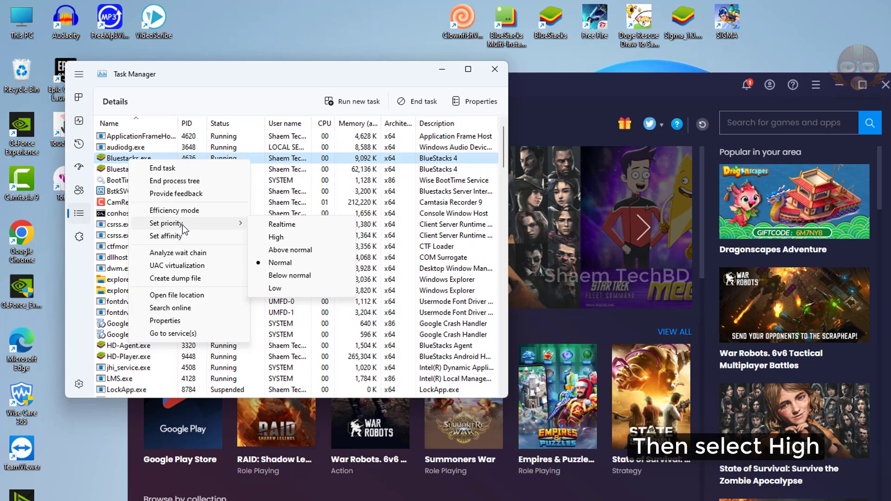
{"action": "left_click", "coordinate": [275, 238]}
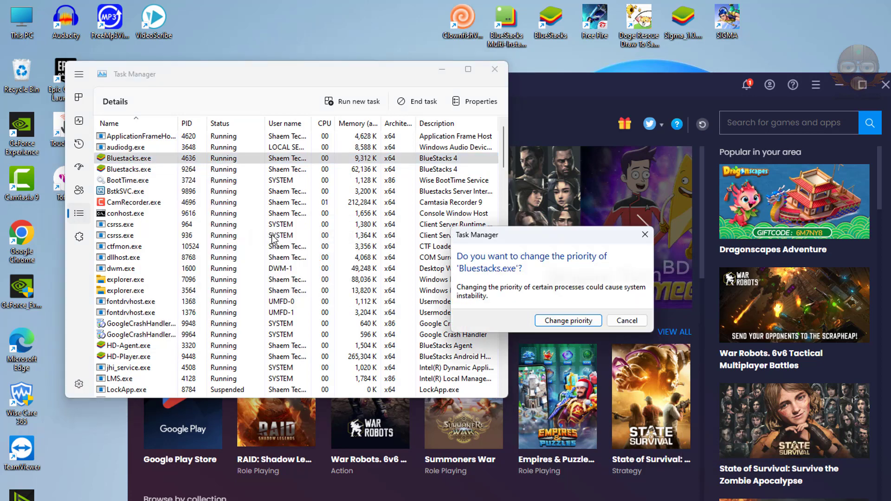
{"action": "left_click", "coordinate": [561, 322]}
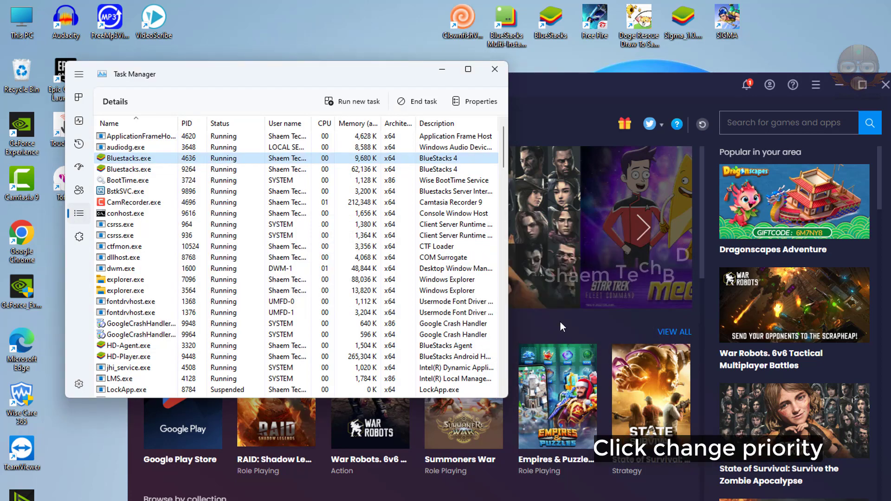
Set the priority of the second Bluestacks.exe process to High, accept the change and close Task Manager
{"action": "right_click", "coordinate": [130, 173]}
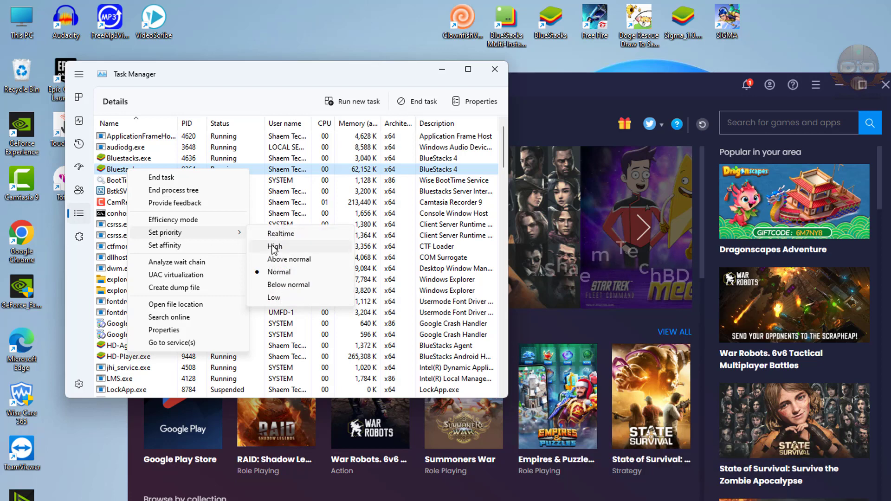
{"action": "left_click", "coordinate": [274, 248]}
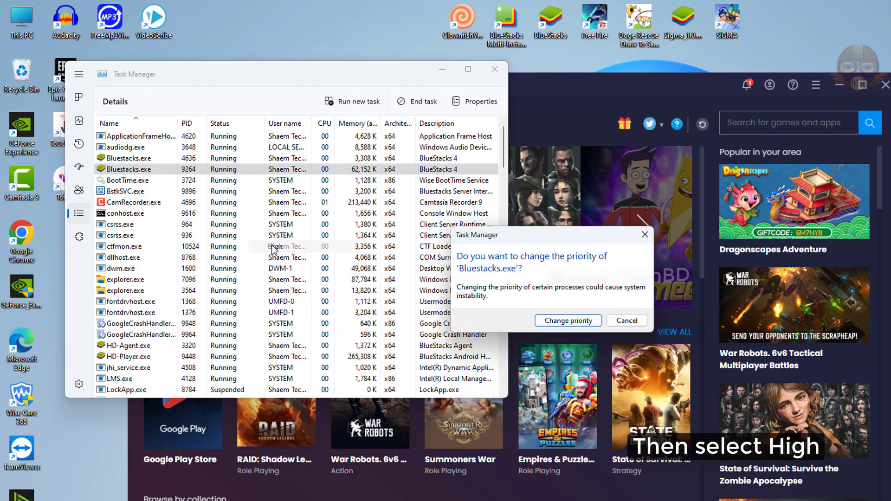
{"action": "left_click", "coordinate": [545, 322]}
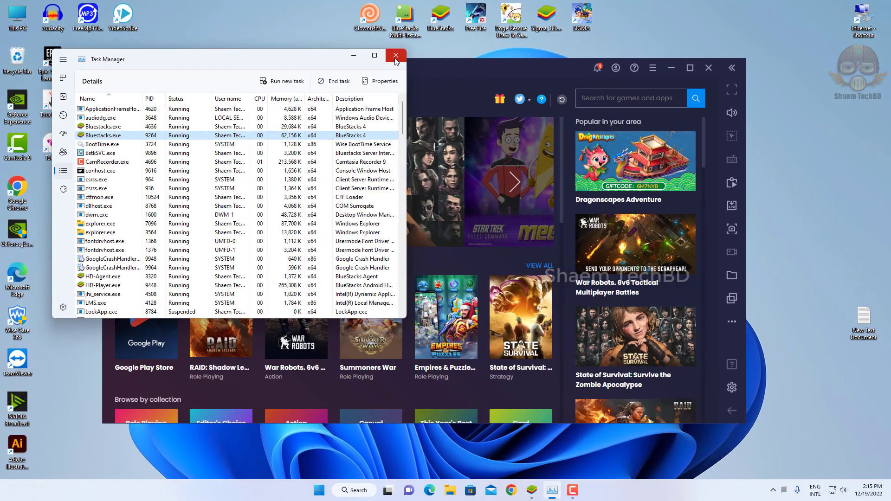
{"action": "left_click", "coordinate": [493, 69]}
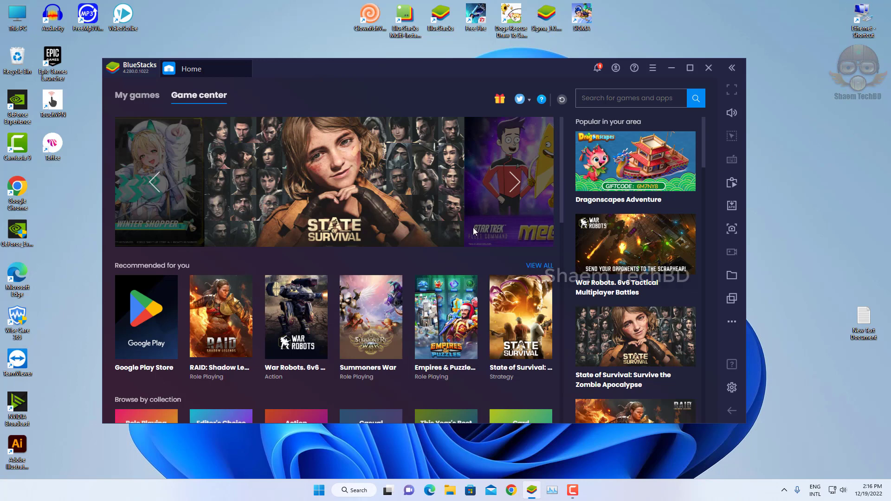
Open the Windows Settings About page for the system and bring up the advanced system settings
{"action": "left_click", "coordinate": [318, 490]}
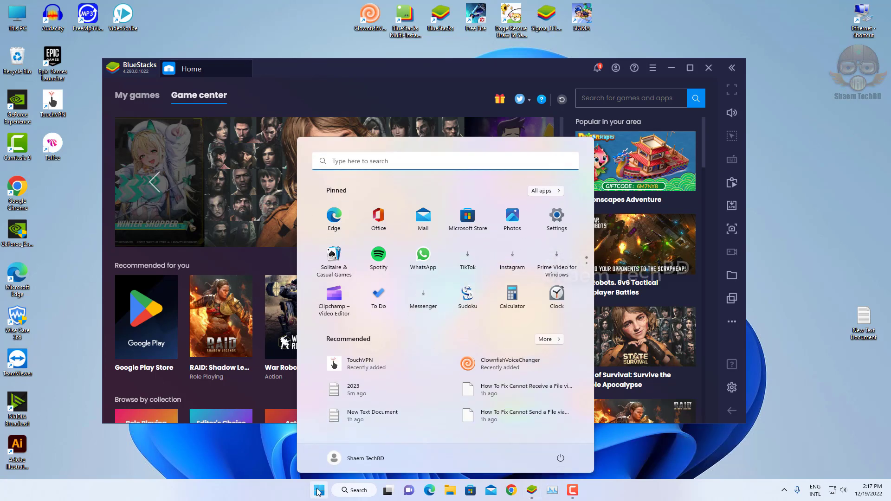
{"action": "left_click", "coordinate": [558, 218]}
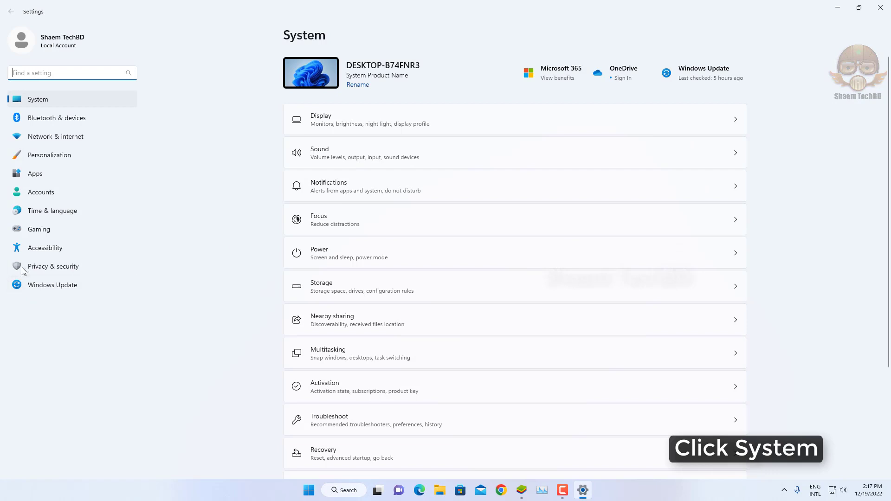
{"action": "scroll", "coordinate": [378, 441], "scroll_direction": "down", "scroll_amount": 3}
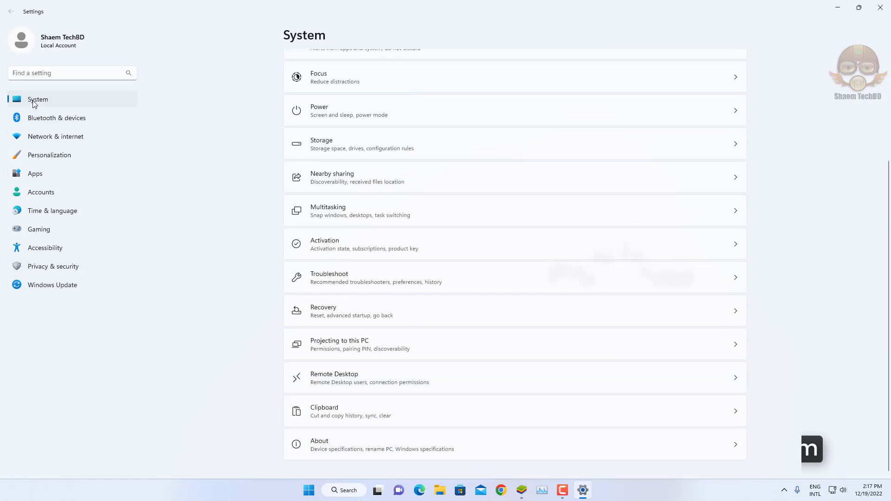
{"action": "left_click", "coordinate": [321, 446]}
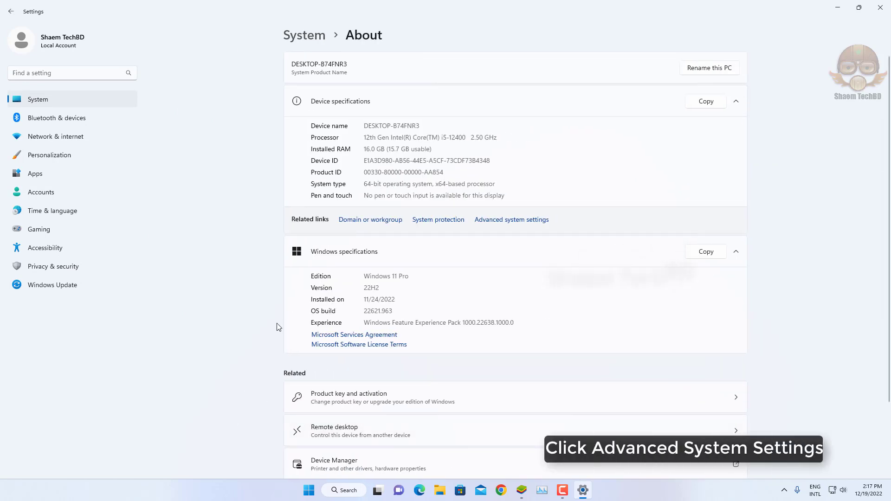
{"action": "left_click", "coordinate": [517, 221]}
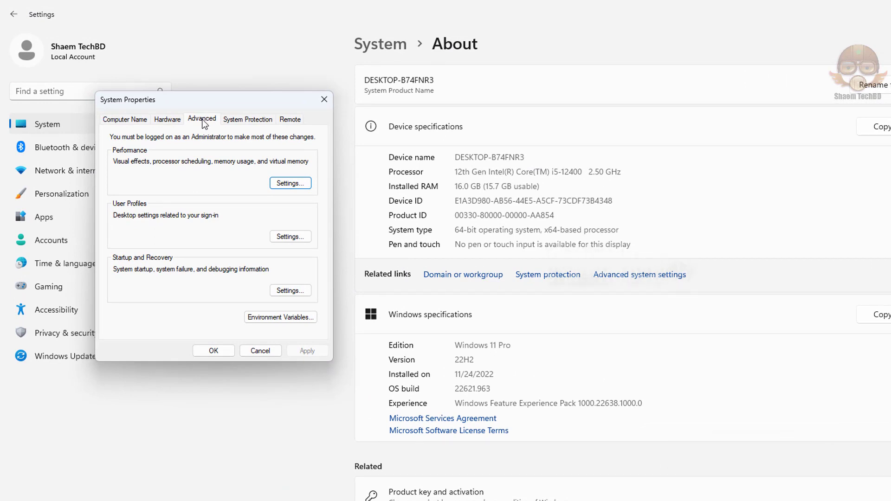
Set the Windows visual effects to "Adjust for best performance", apply the change, and close System Properties and Settings
{"action": "left_click", "coordinate": [290, 184]}
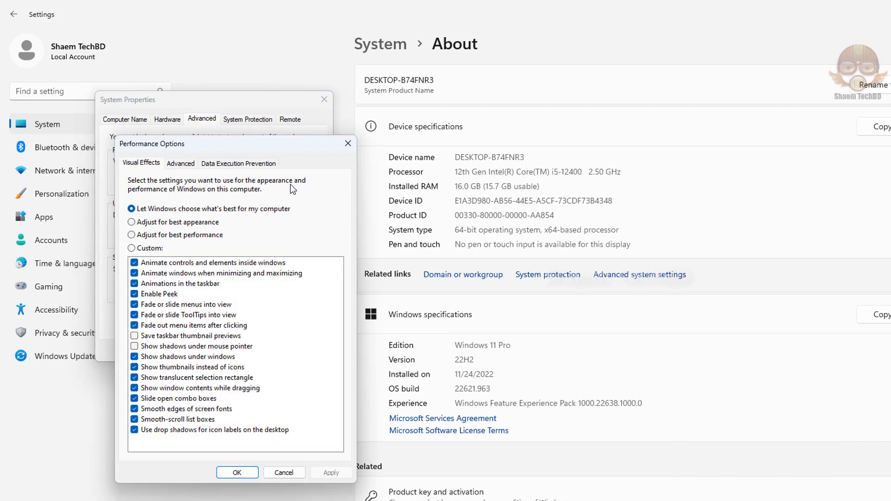
{"action": "left_click", "coordinate": [146, 235]}
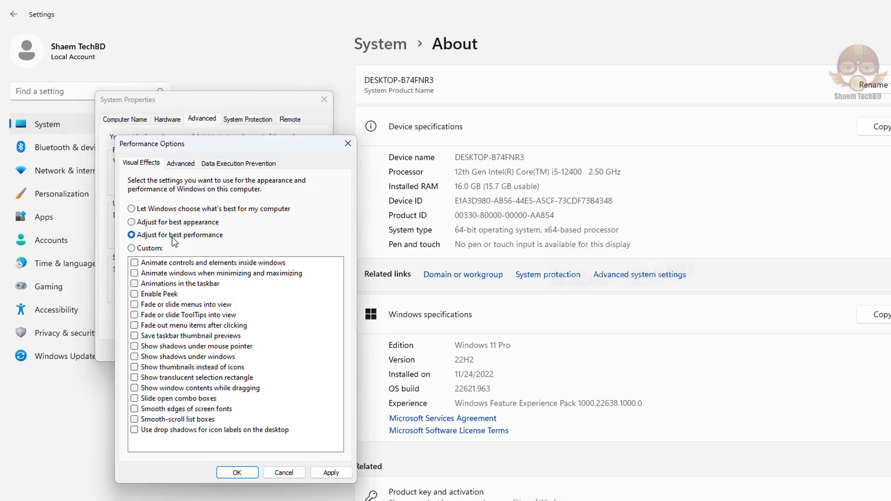
{"action": "left_click", "coordinate": [330, 472]}
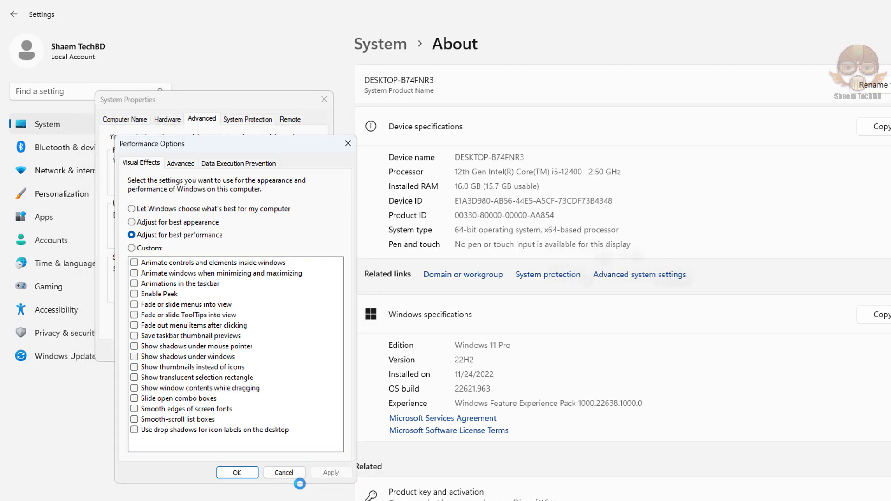
{"action": "left_click", "coordinate": [233, 472]}
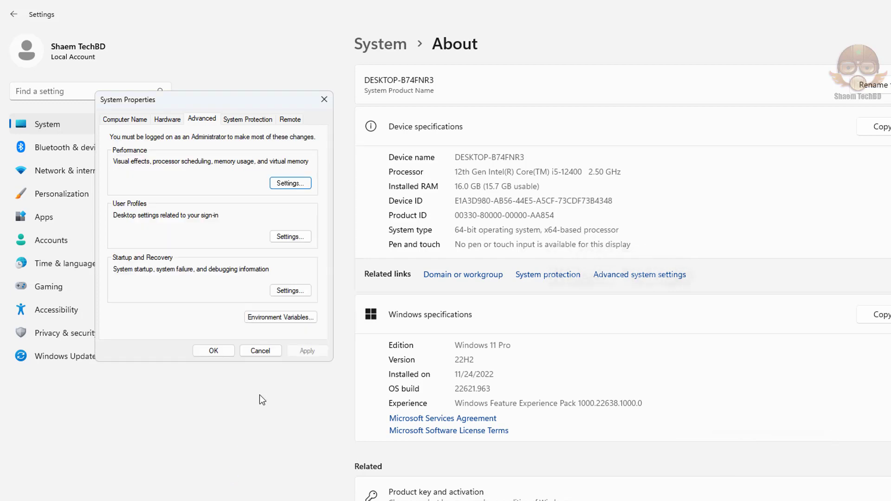
{"action": "left_click", "coordinate": [214, 351]}
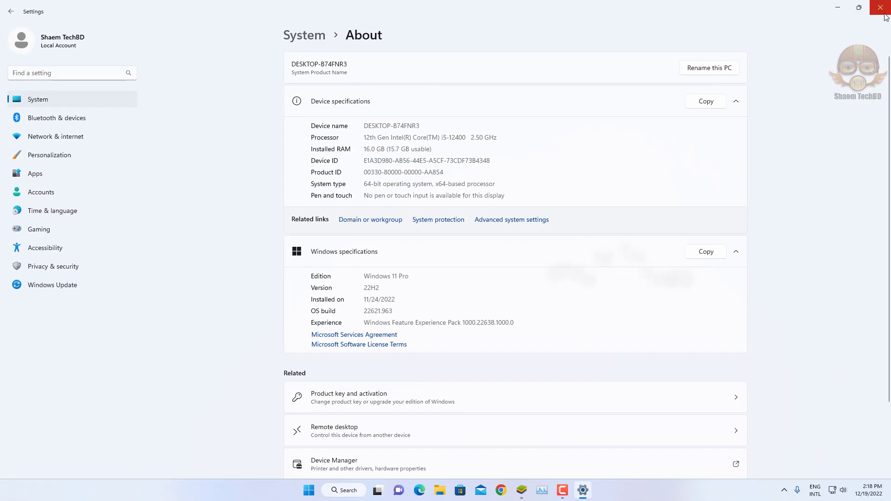
{"action": "left_click", "coordinate": [885, 14]}
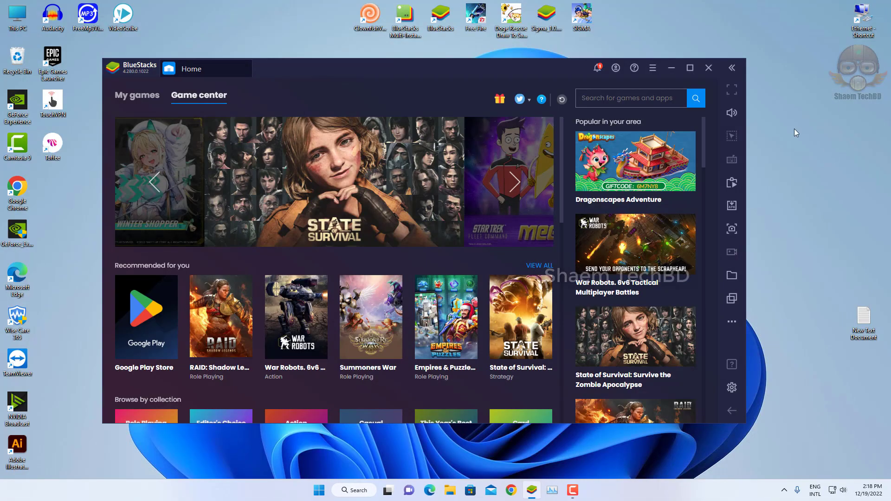
Close BlueStacks completely, including the instance still running in the system tray, and launch it again from the desktop
{"action": "left_click", "coordinate": [708, 68]}
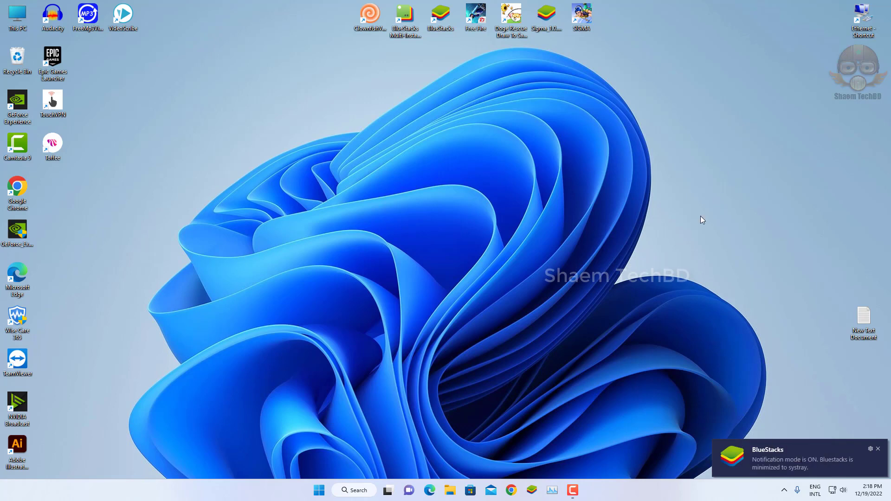
{"action": "double_click", "coordinate": [437, 19]}
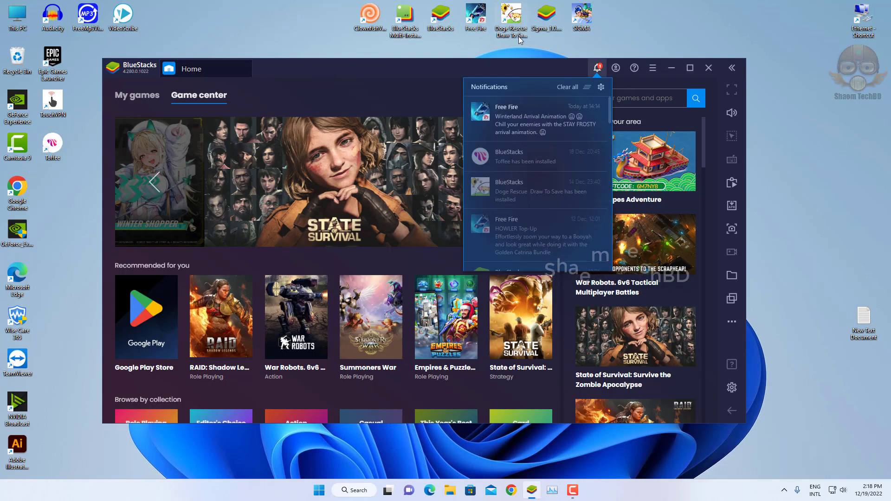
{"action": "left_click", "coordinate": [707, 68]}
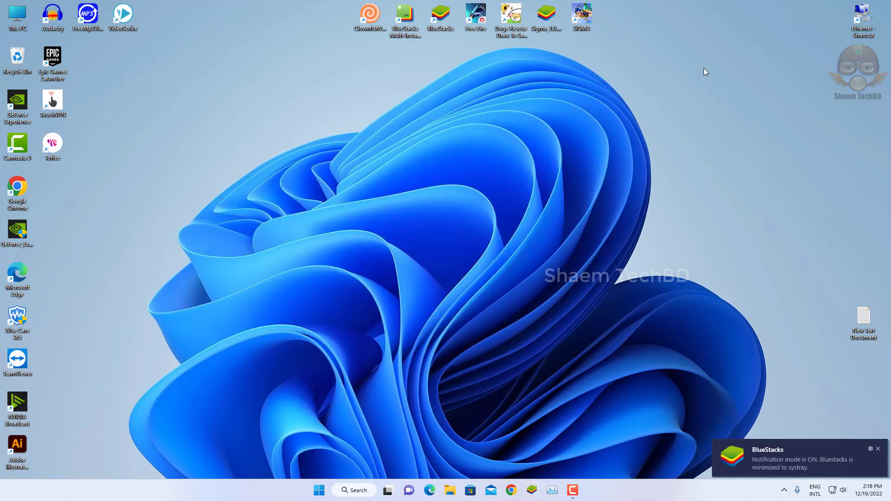
{"action": "left_click", "coordinate": [786, 491]}
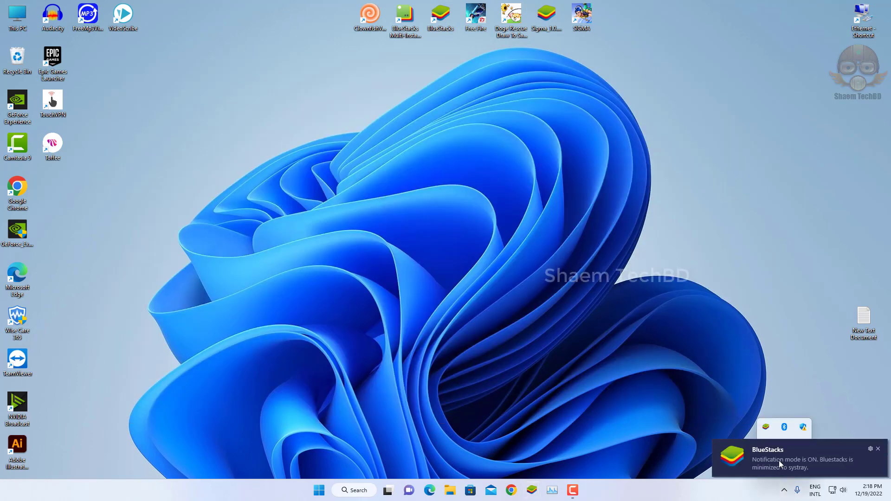
{"action": "right_click", "coordinate": [765, 428]}
{"action": "left_click", "coordinate": [703, 422]}
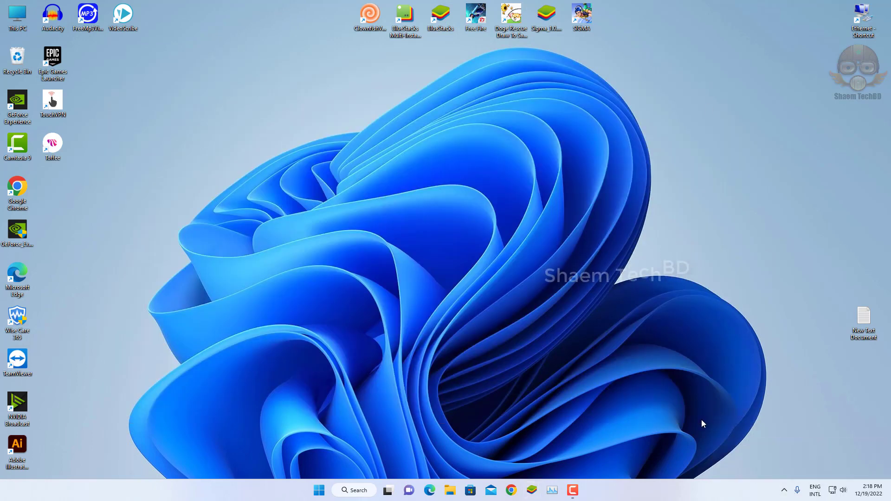
{"action": "double_click", "coordinate": [434, 21]}
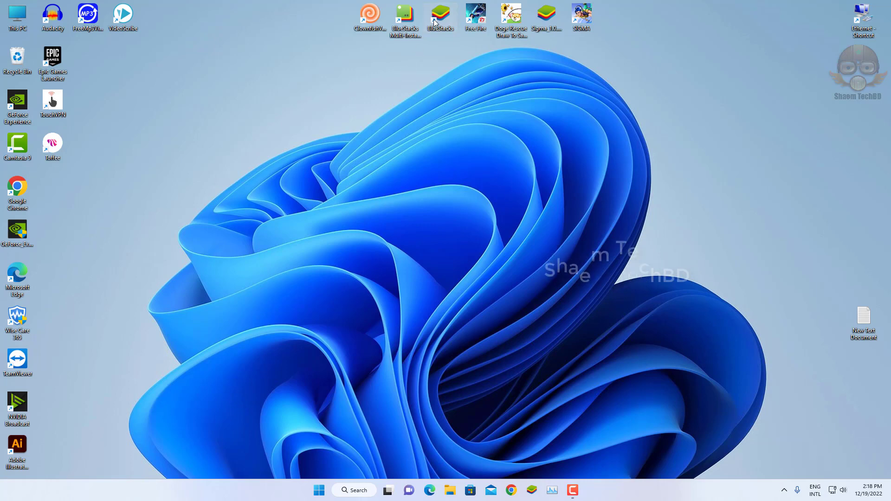